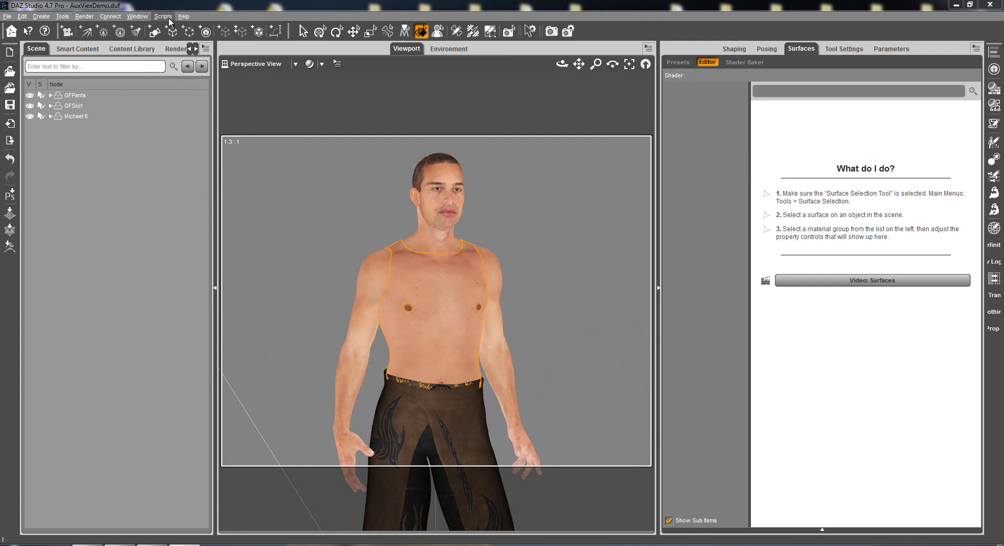
Open the Aux Viewport pane from Window > Panes (Tabs) and enlarge it
left_click(140, 18)
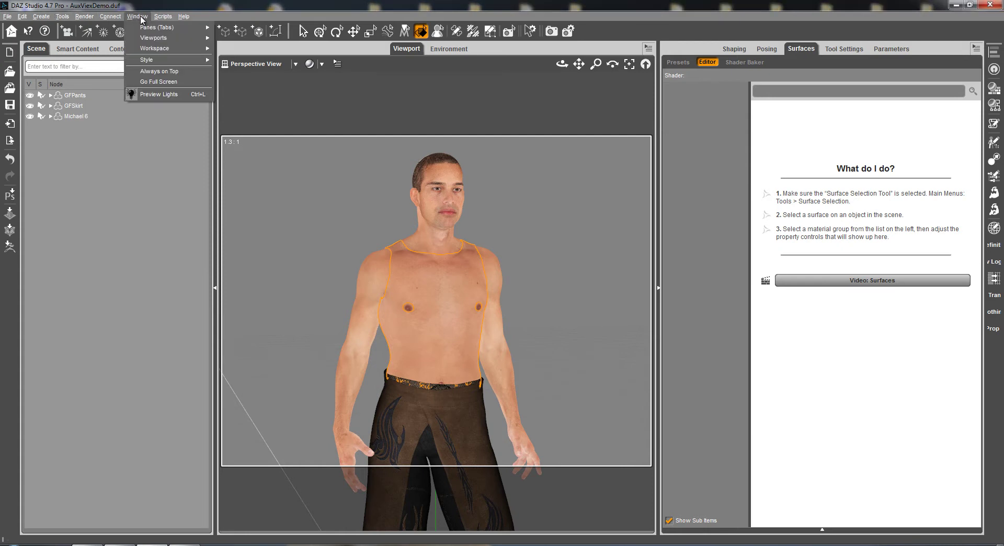
mouse_move(141, 27)
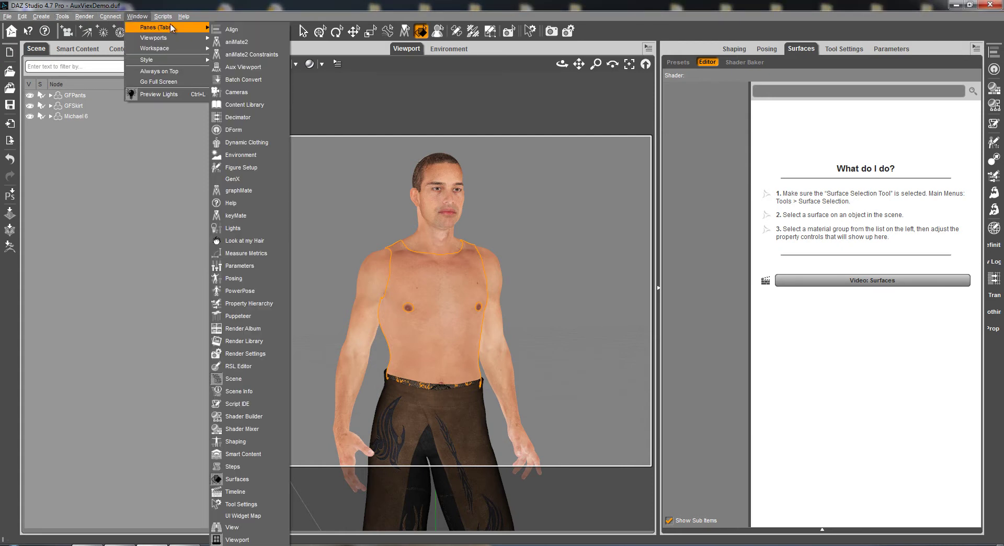
left_click(245, 67)
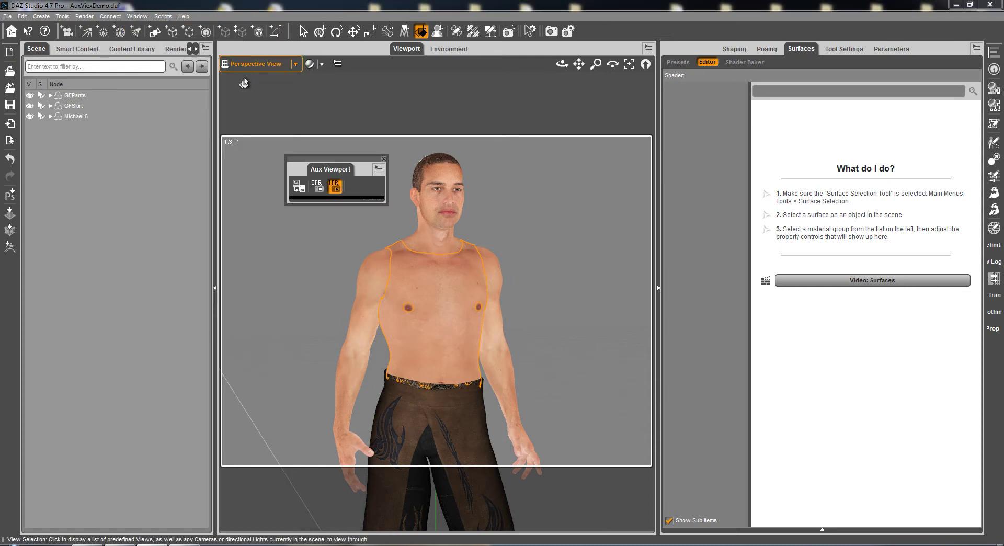
left_click_drag(388, 205, 596, 396)
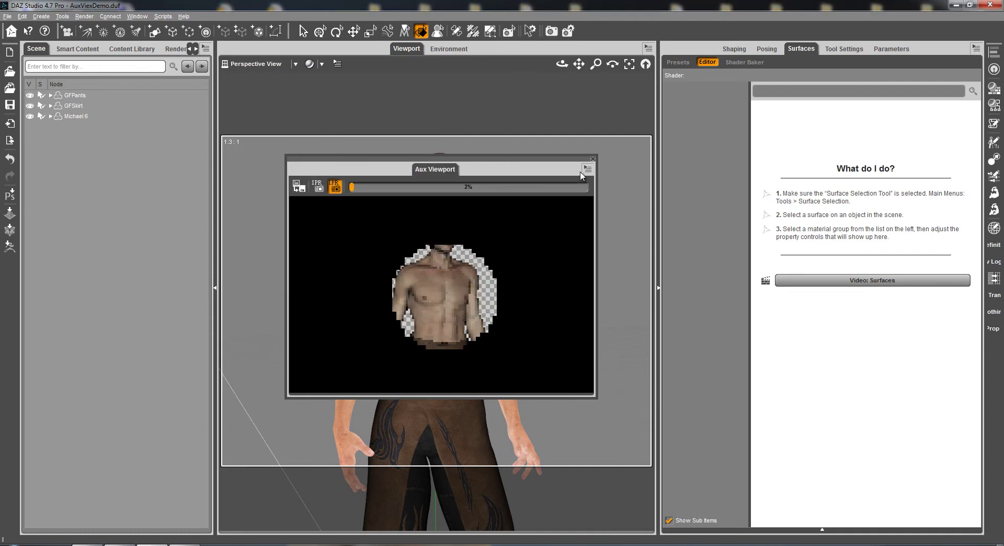
Make the Aux Viewport undockable and move its floating window to the left
left_click(586, 169)
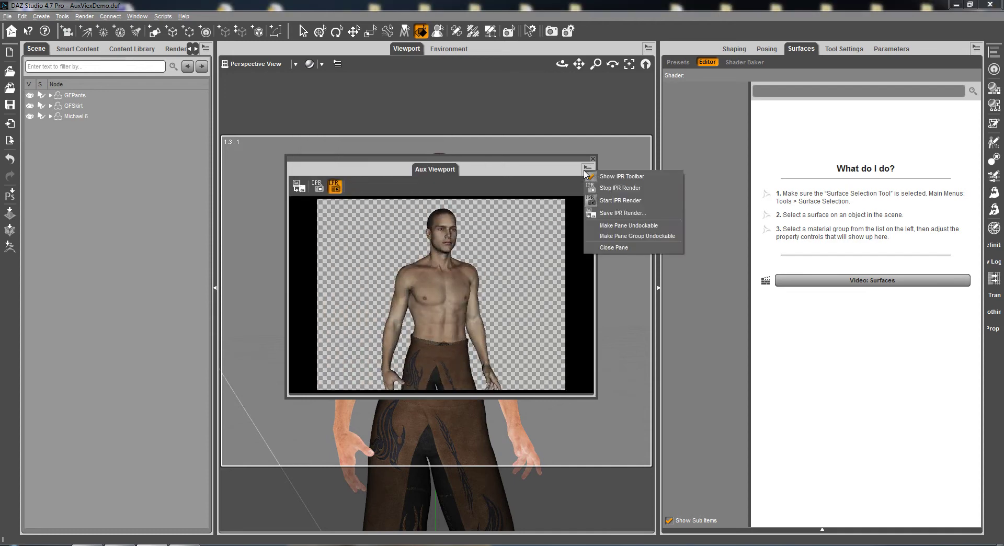
left_click(607, 226)
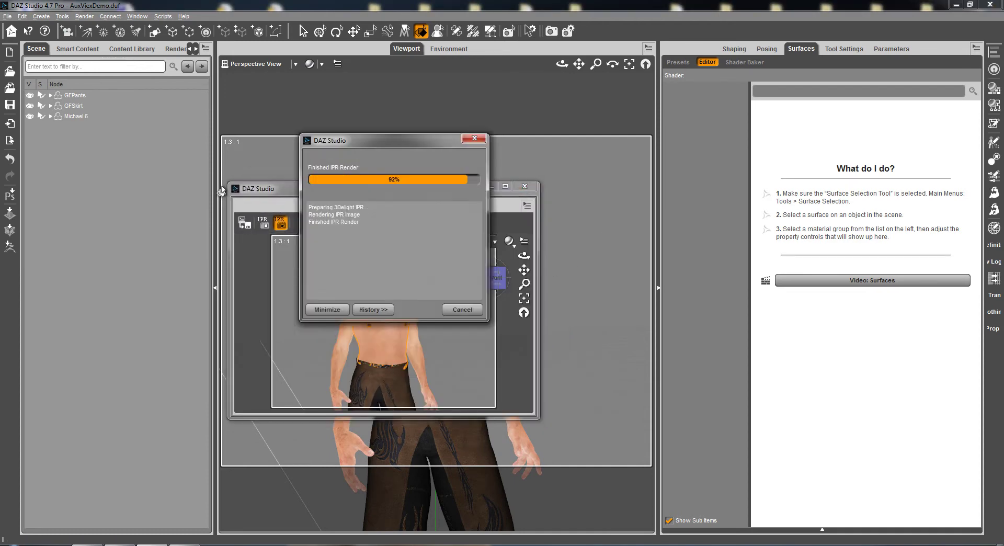
left_click_drag(335, 180, 87, 174)
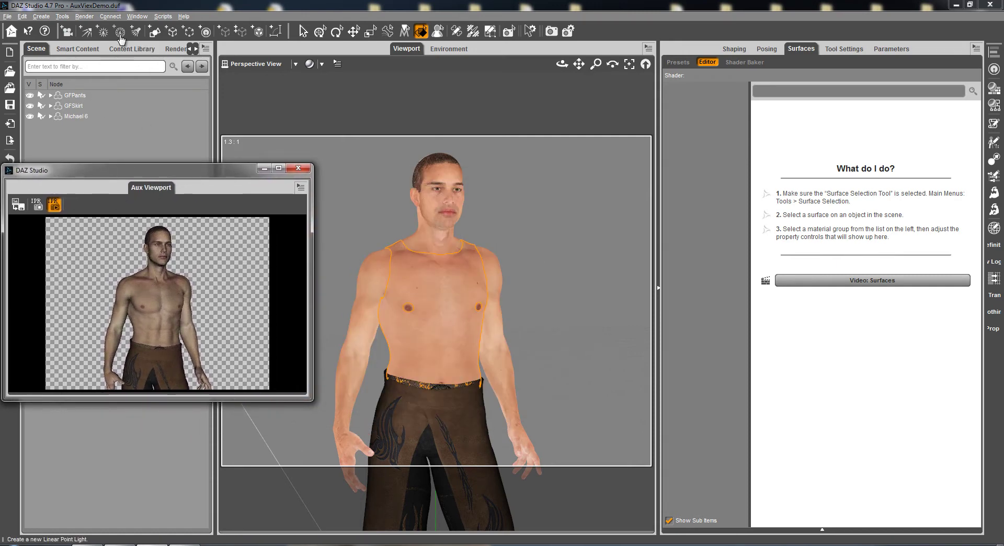
Run the Lights_AreaSmooth script and select the new SmoothAreaSceneLights node
left_click(162, 16)
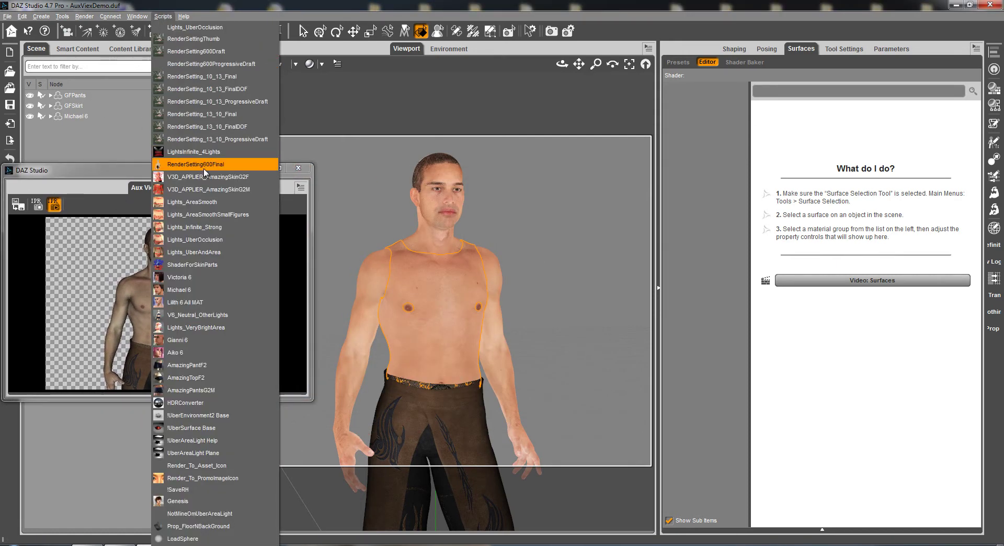
left_click(223, 205)
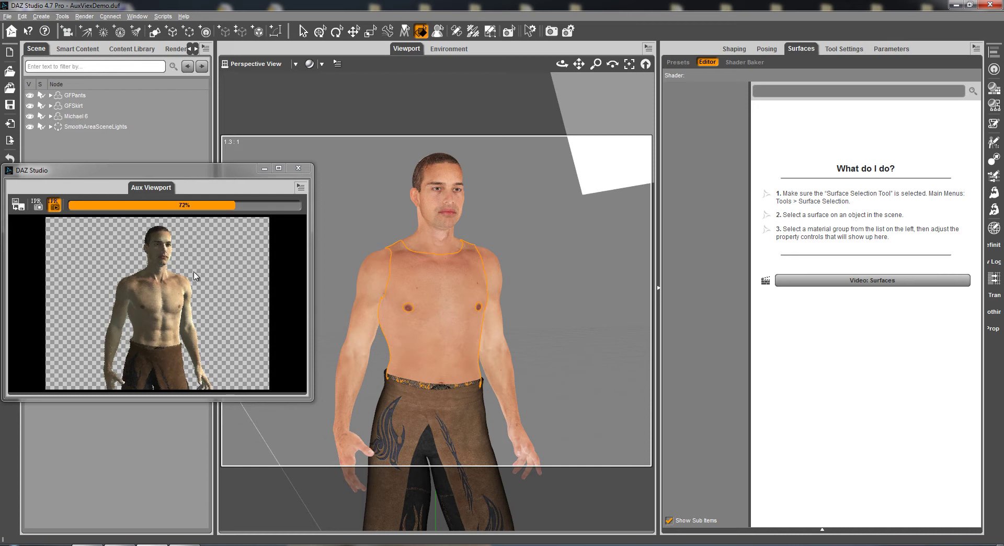
left_click(100, 127)
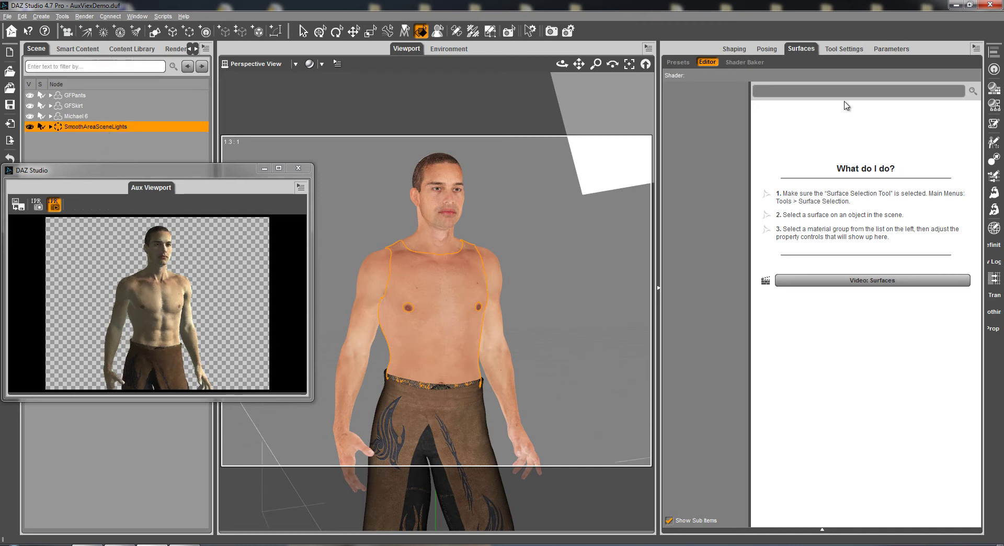
Rotate SmoothAreaSceneLights around Y, restarting the IPR, until Y Rotate settles at -7.56
left_click(891, 49)
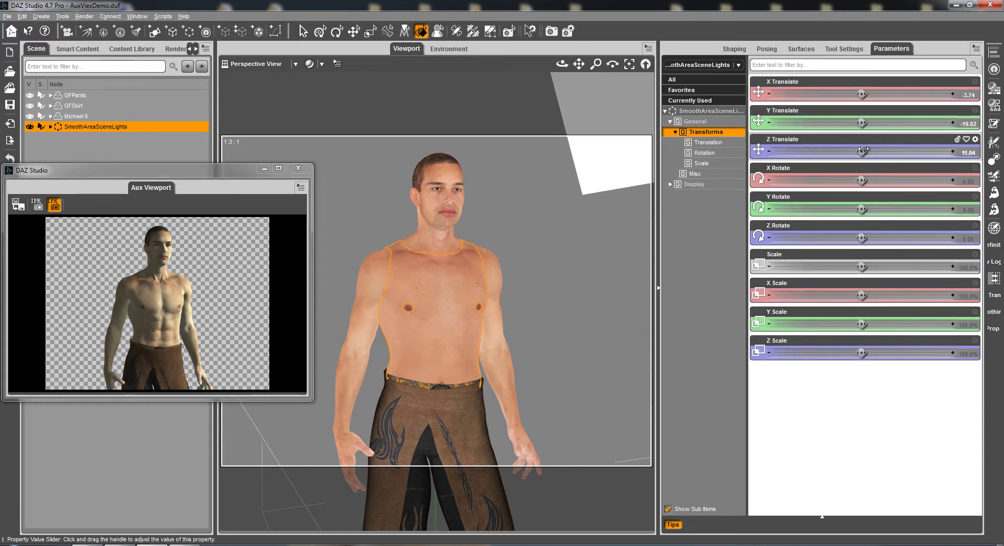
left_click_drag(861, 209, 498, 266)
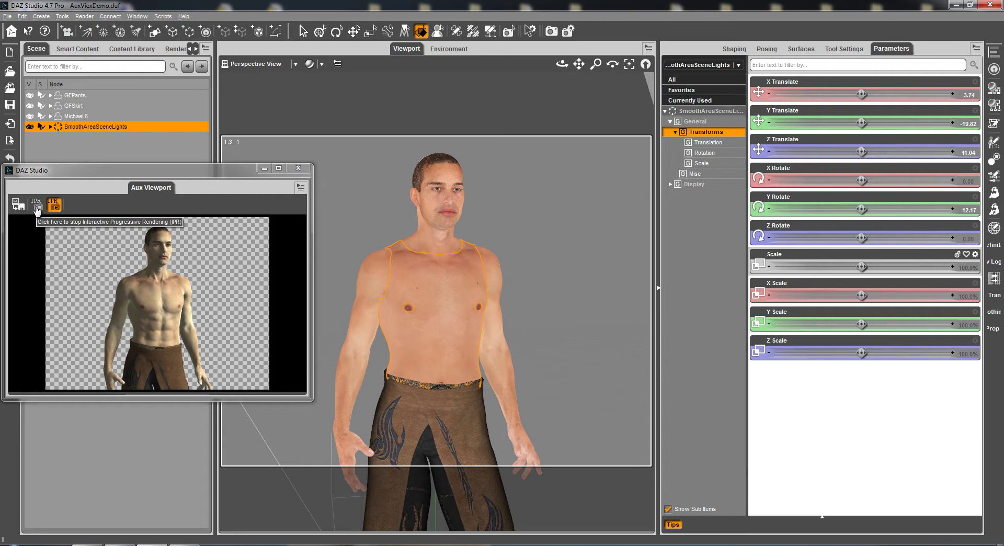
left_click(37, 209)
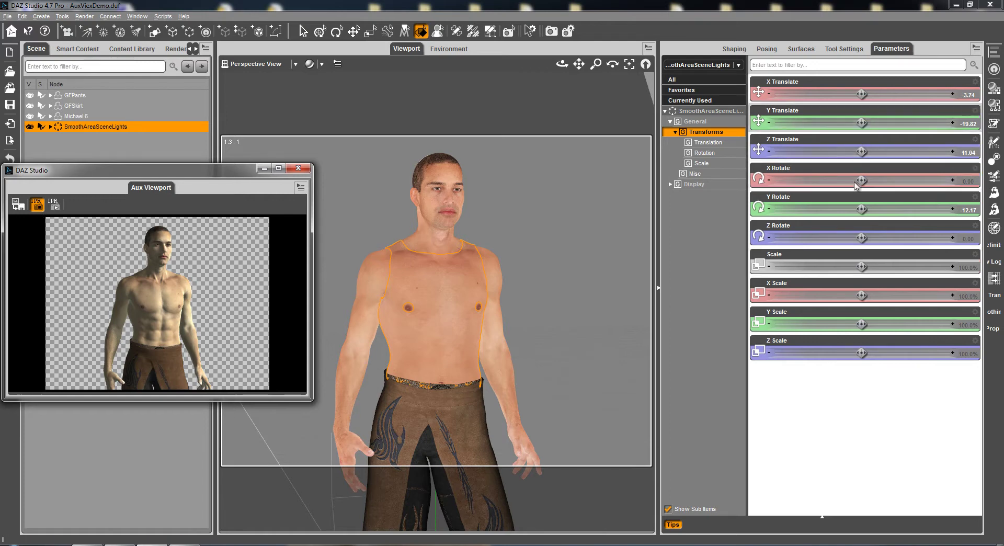
left_click_drag(852, 209, 836, 209)
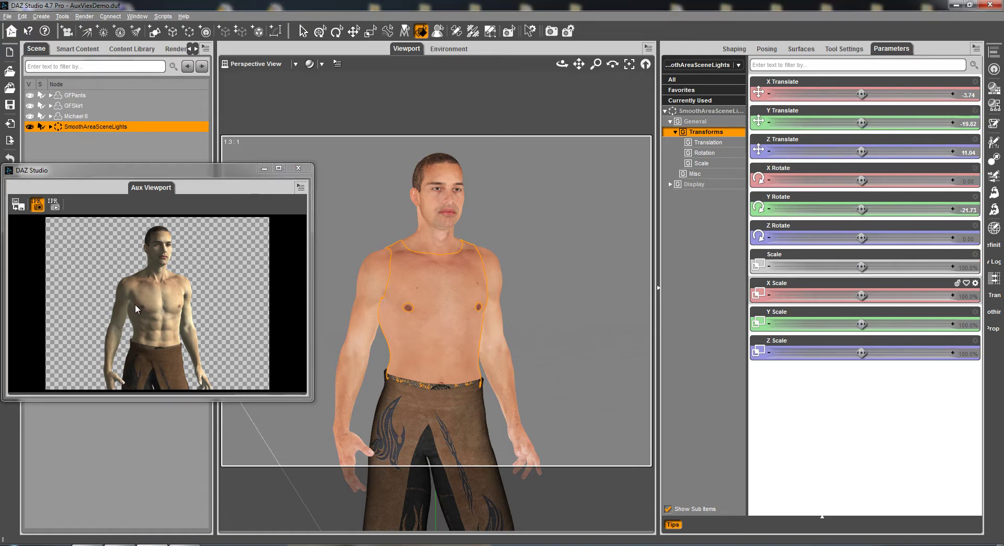
left_click(52, 204)
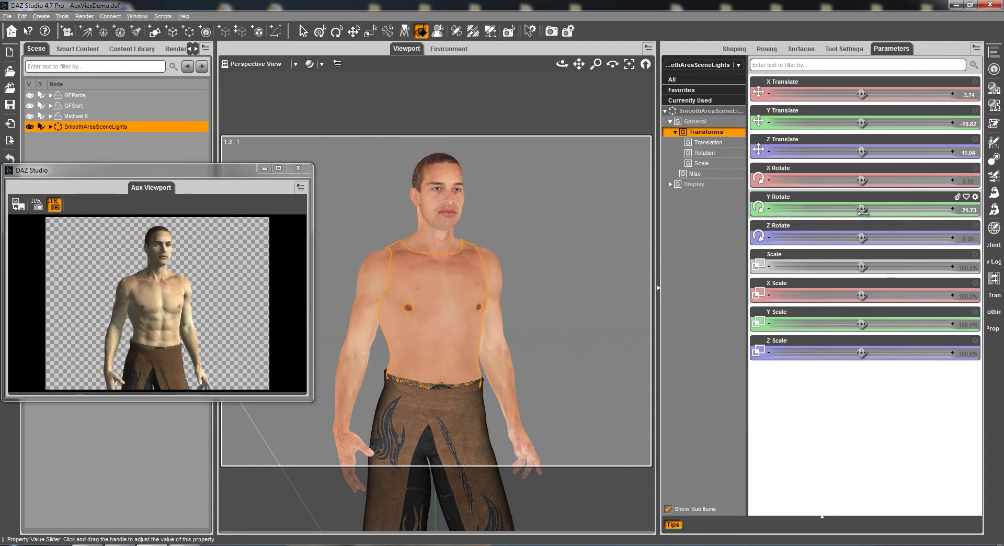
left_click_drag(885, 209, 895, 210)
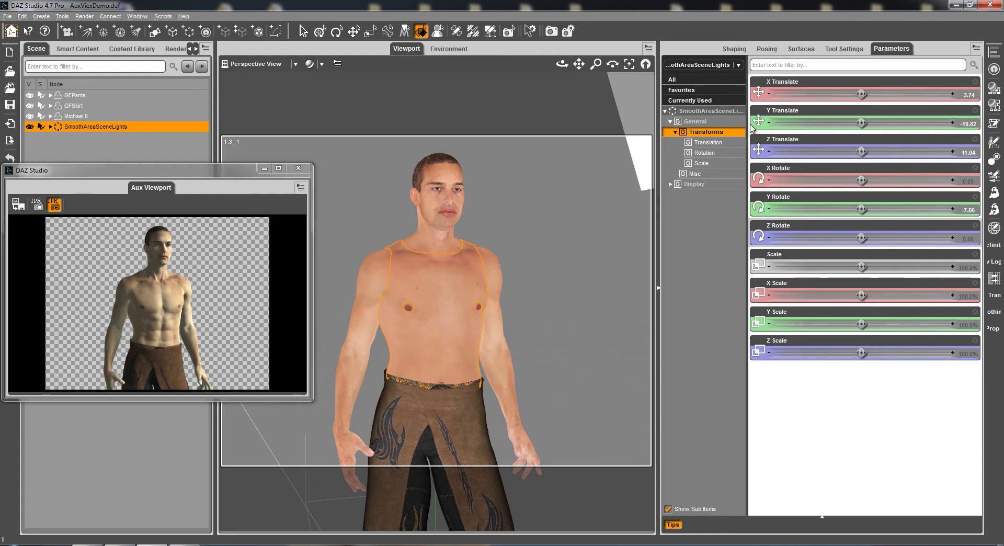
Select Michael 6's Skin surfaces plus Lips, Toenails and Fingernails in the Surfaces editor
left_click(800, 49)
left_click(470, 313)
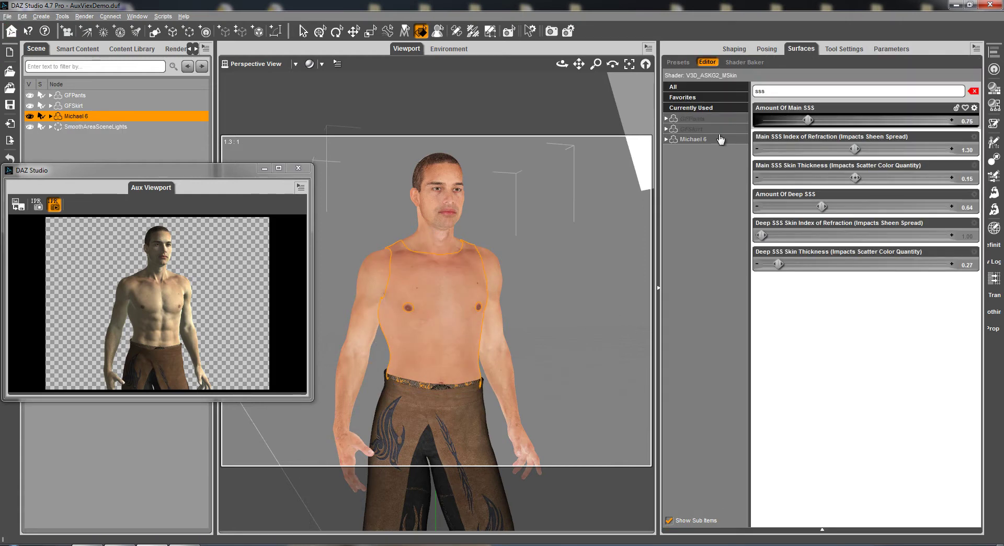
left_click(667, 139)
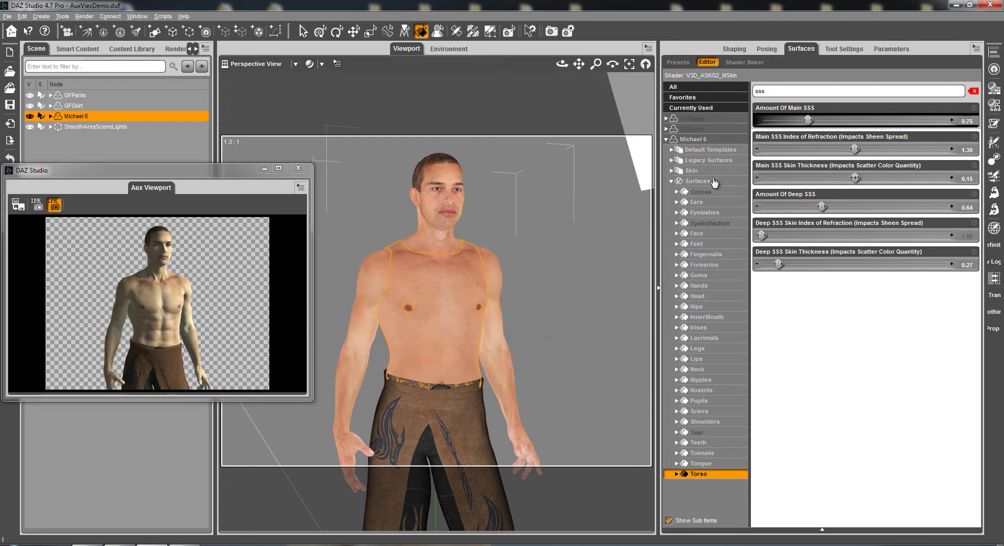
left_click(695, 171)
left_click(696, 358, "ctrl")
left_click(702, 453, "ctrl")
left_click(710, 254, "ctrl")
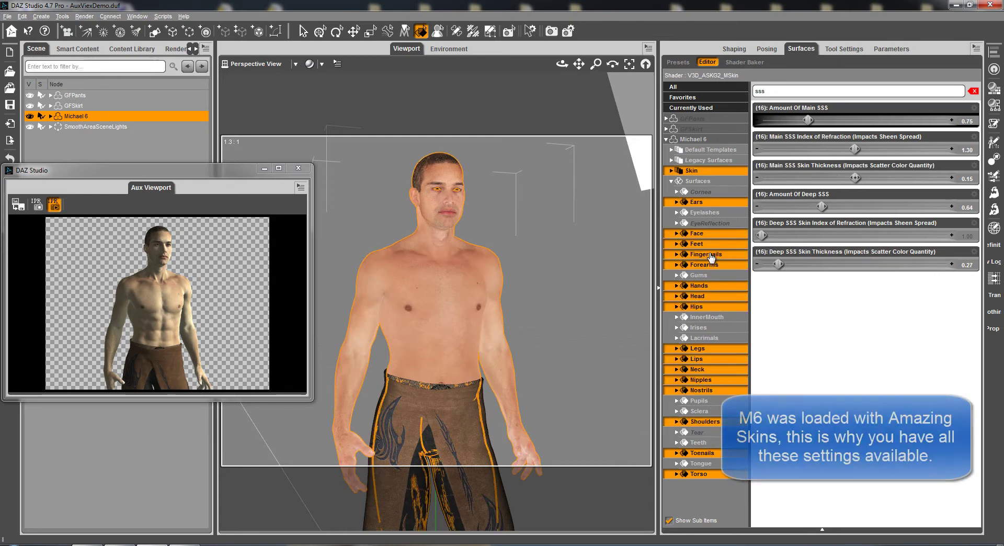
Filter for 'hue', tint the skin 255/249/237 at 13.9% strength, and test Strong Hue Change
double_click(785, 92)
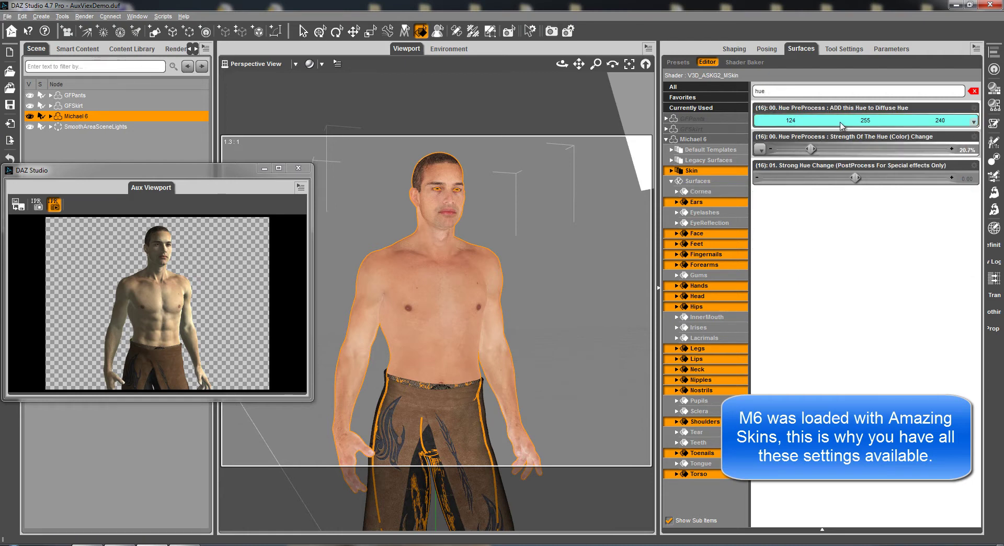
left_click(782, 120)
left_click(597, 291)
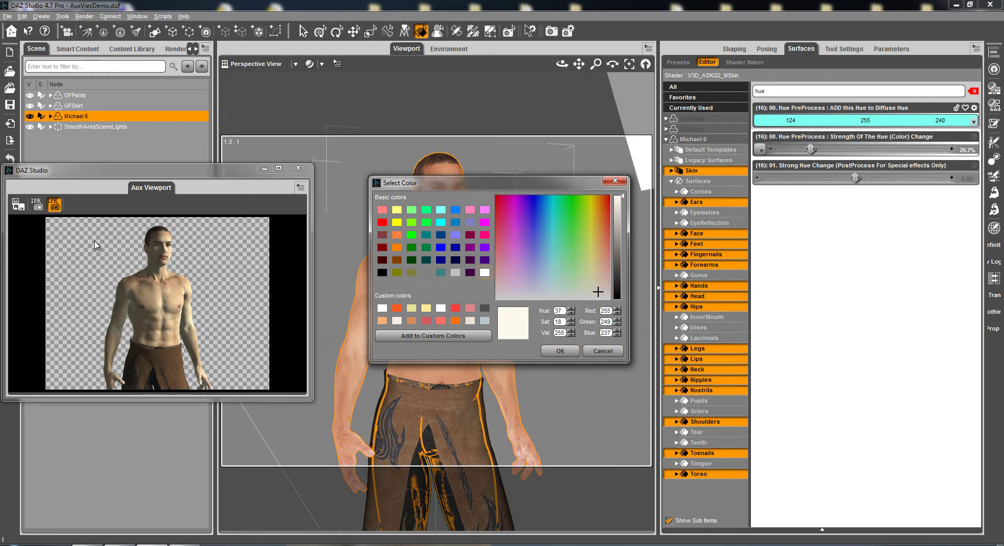
left_click(560, 354)
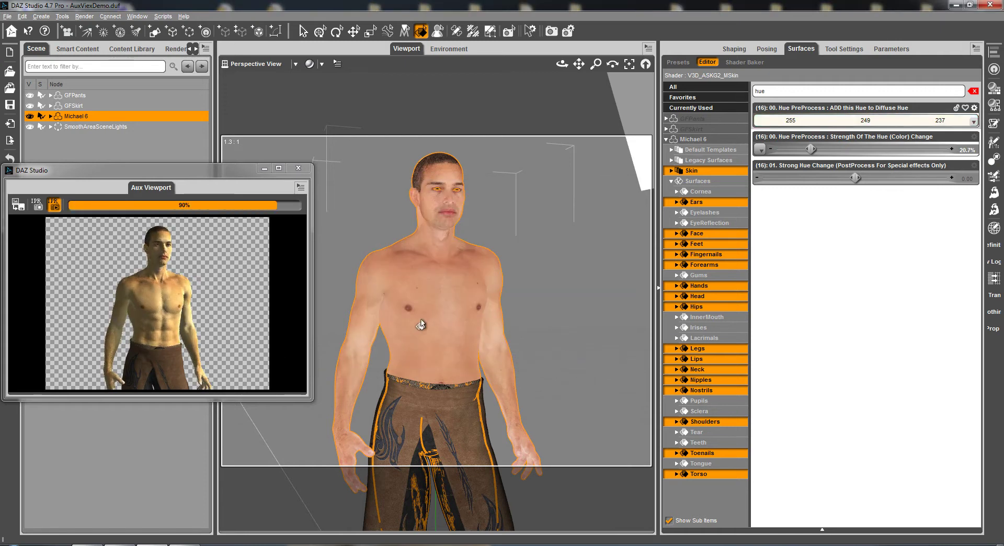
left_click_drag(811, 149, 800, 150)
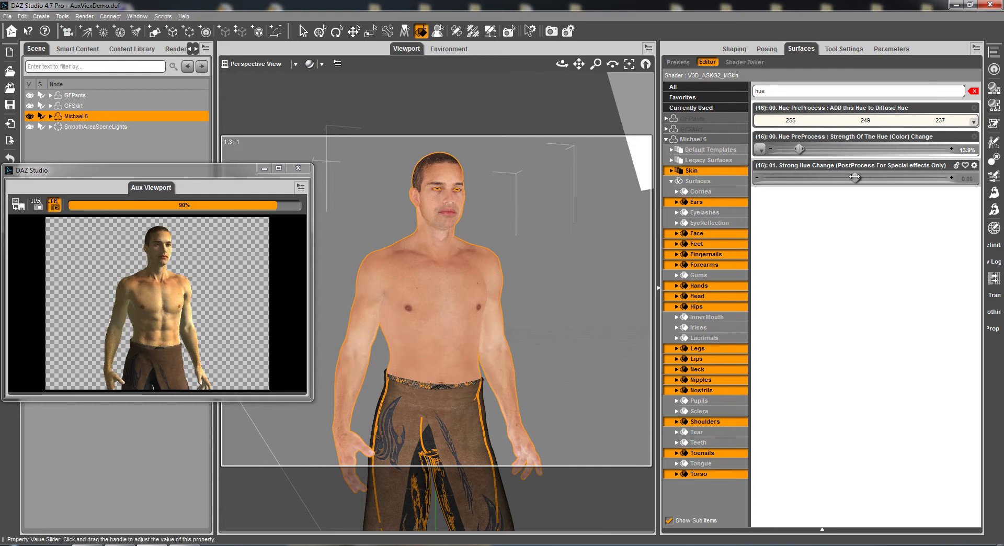
left_click_drag(855, 177, 857, 178)
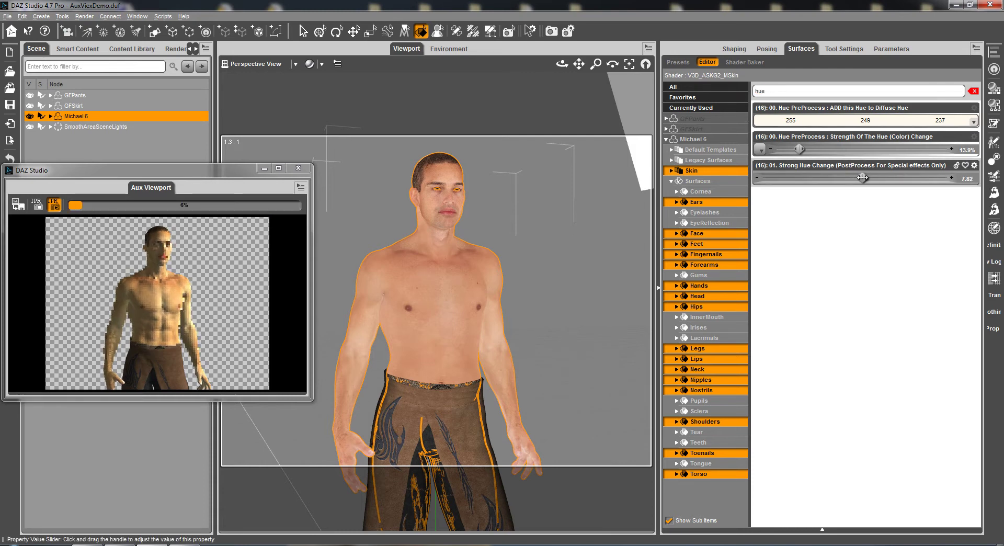
mouse_move(862, 177)
left_mouse_down()
mouse_move(924, 177)
mouse_move(862, 183)
left_mouse_up()
Reset Strong Hue Change to 0 and try a pale mint-green hue at 20.8% strength
left_click(964, 178)
type("0")
key("Return")
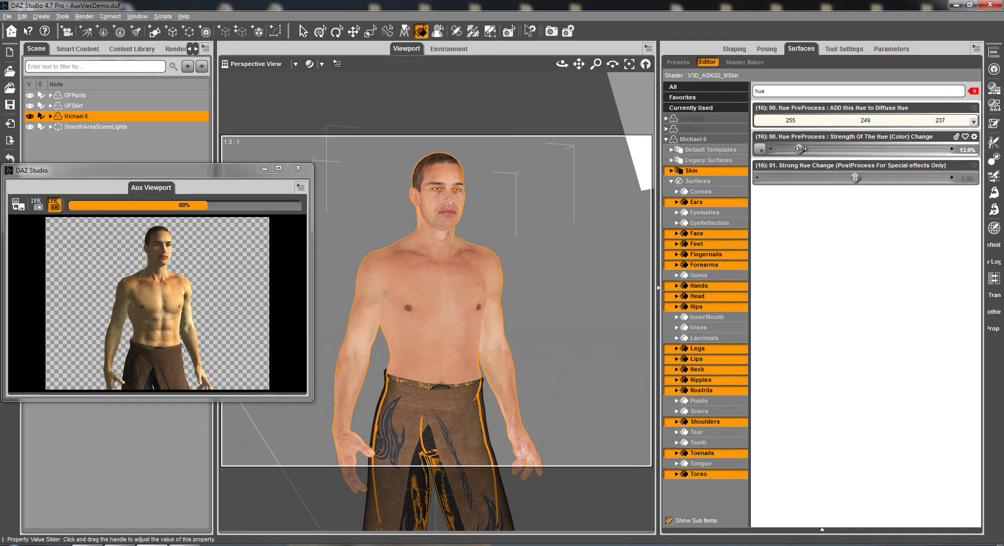
left_click(839, 124)
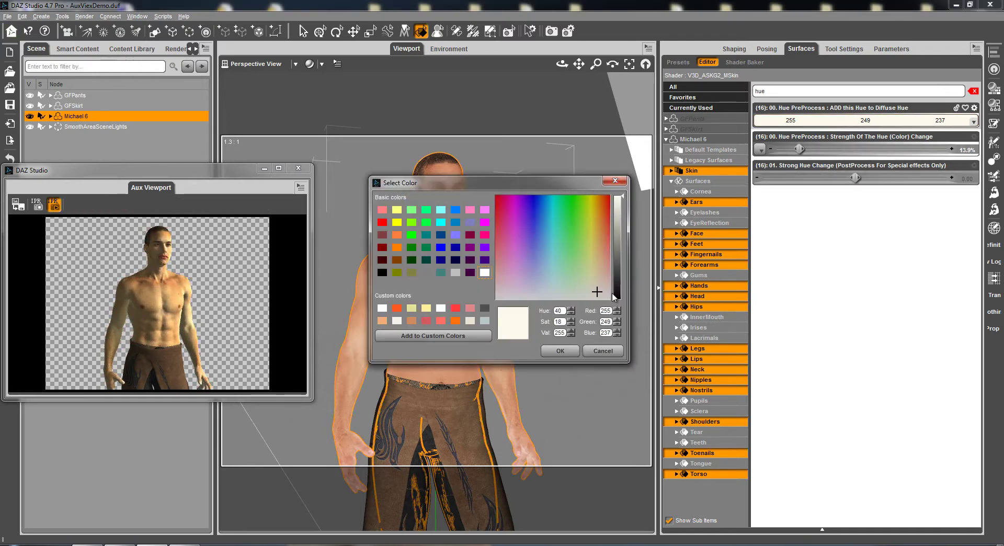
left_click(561, 290)
left_click(554, 351)
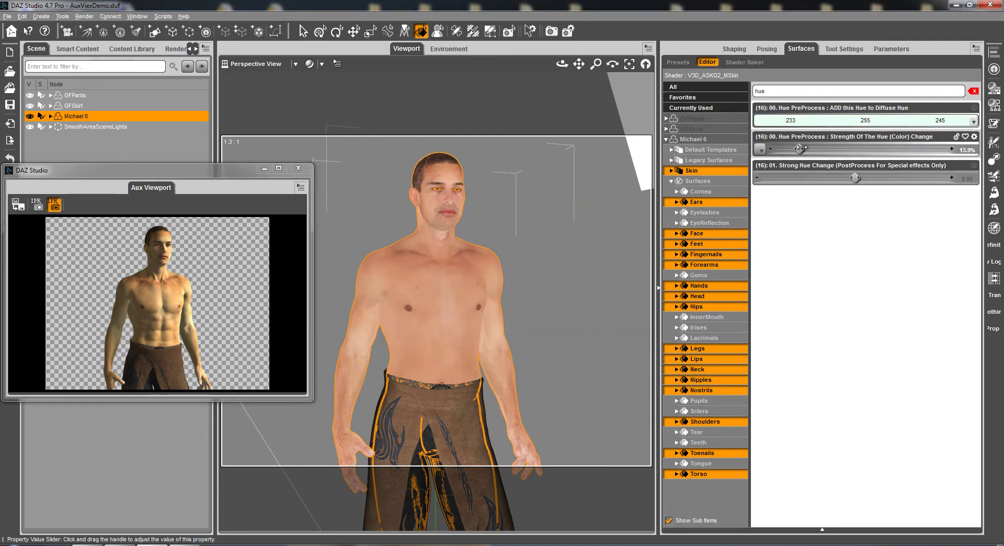
left_click_drag(799, 149, 811, 152)
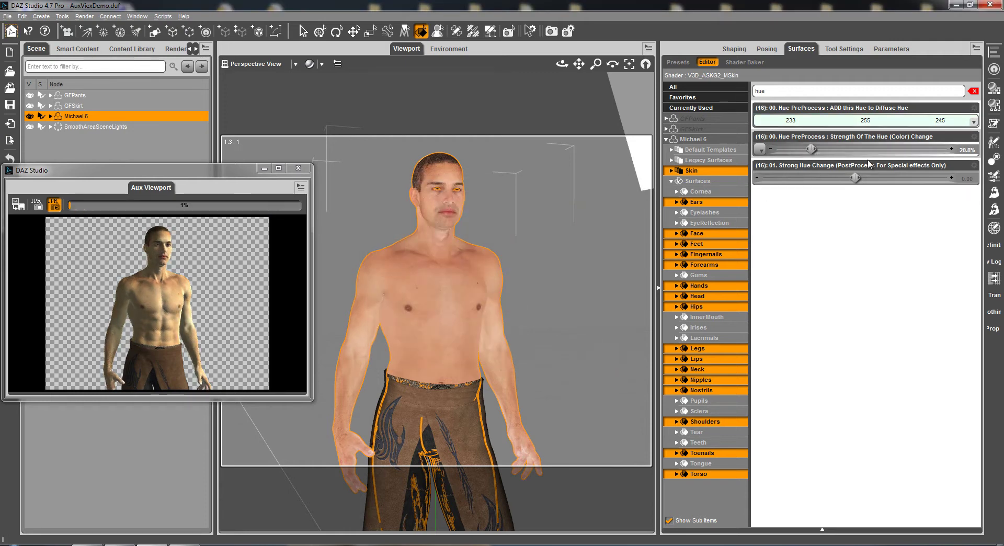
Filter for 'main', tint Main Scatter 255/244/225 and Main Sheen 255/250/229, and set Amount Of Main SSS to 1.06
left_click(773, 95)
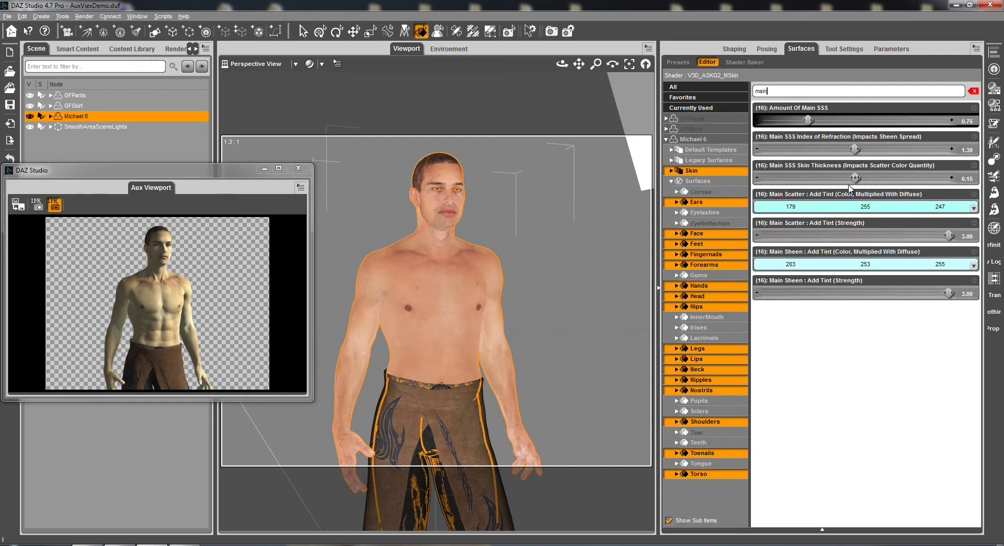
left_click(857, 208)
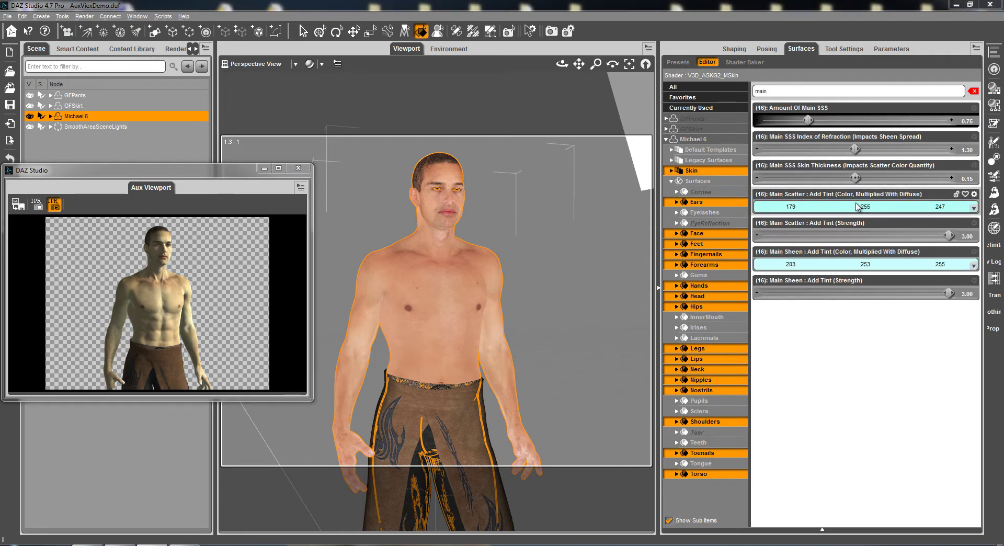
left_click_drag(565, 293, 598, 294)
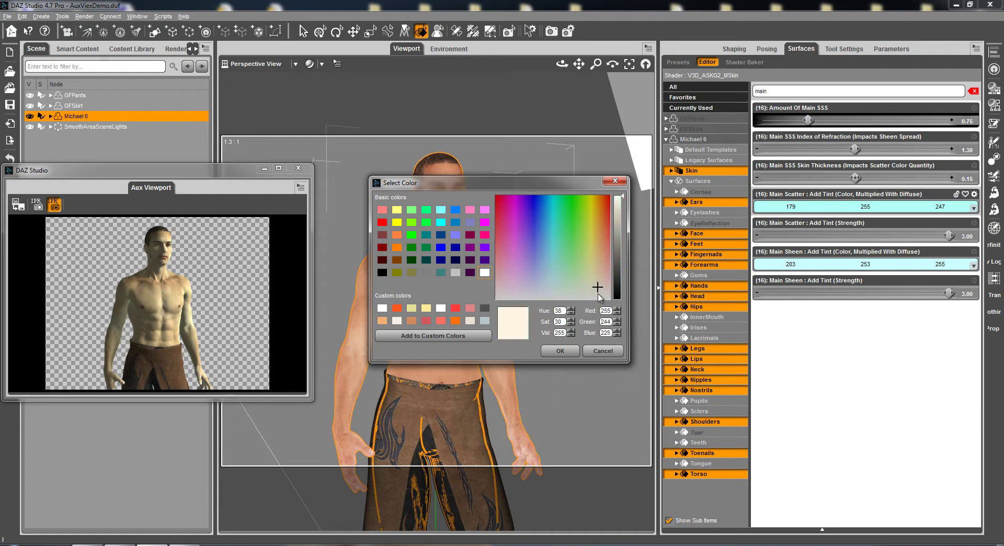
left_click(560, 350)
left_click(857, 267)
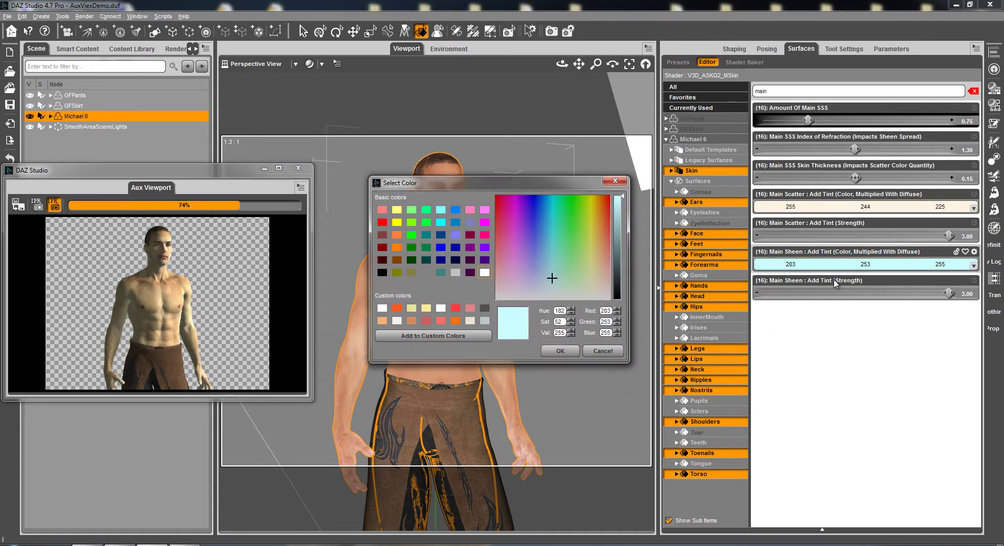
left_click(595, 288)
left_click(564, 351)
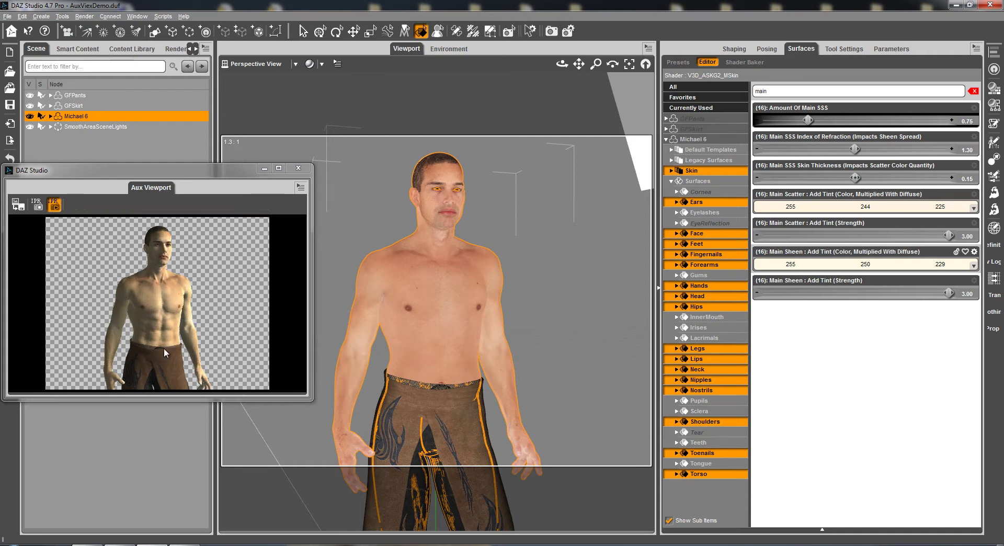
left_click(826, 120)
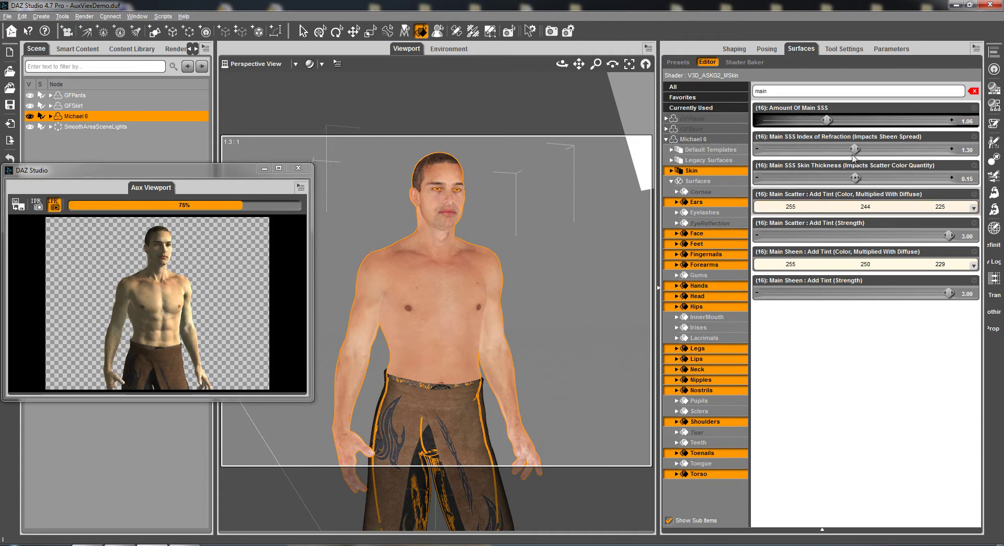
Try a bright green Main Sheen tint and raise Main SSS refraction from 1.30 to 1.46
left_click(824, 269)
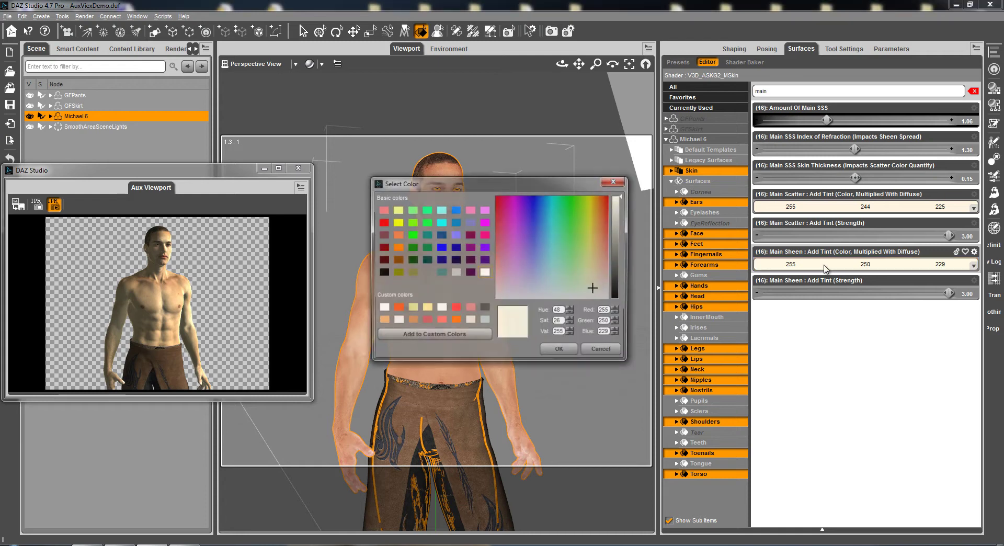
left_click(583, 197)
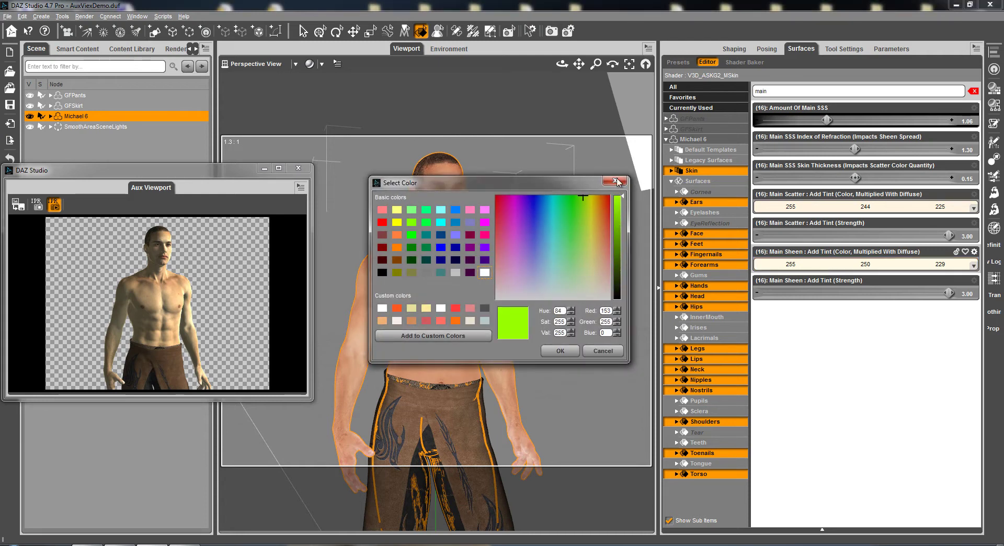
left_click(558, 351)
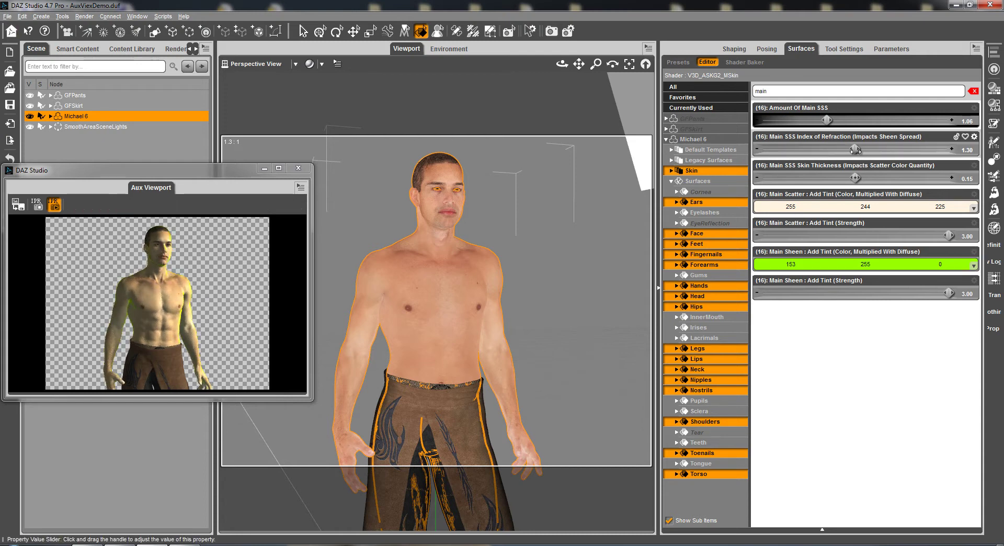
left_click_drag(855, 150, 909, 148)
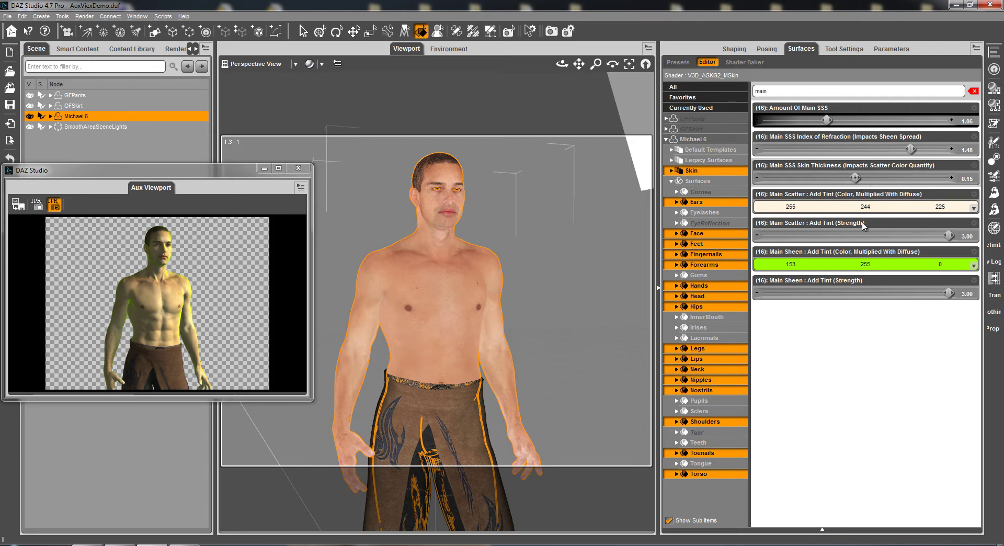
Try a pink Main Scatter tint and increase skin thickness to 0.34
left_click(836, 206)
left_click_drag(563, 269, 505, 191)
left_click(546, 349)
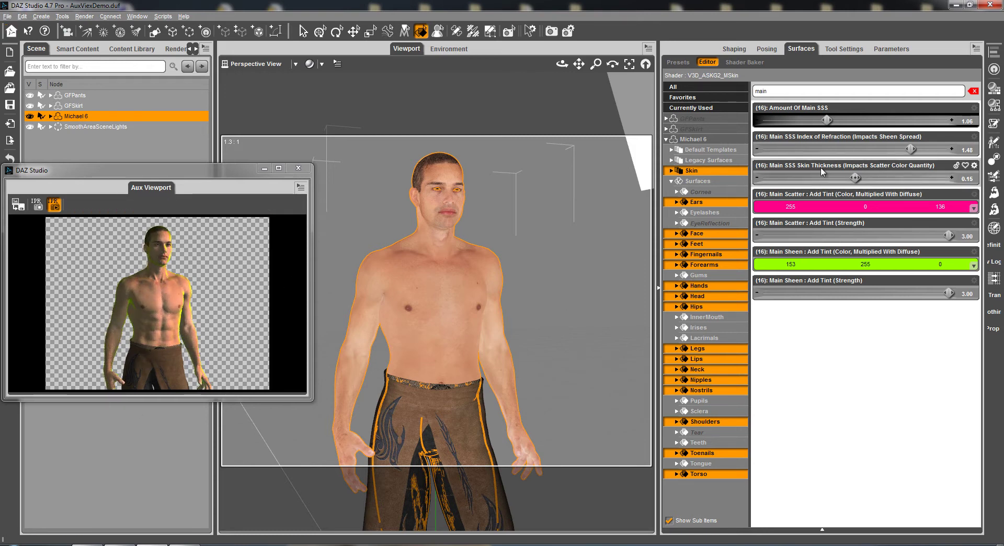
left_click_drag(856, 178, 879, 178)
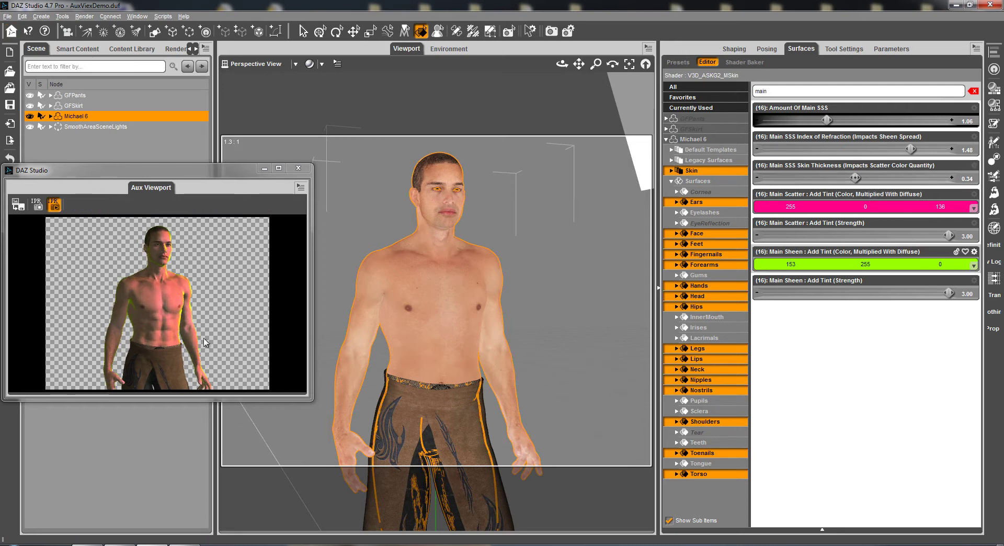
Reset Main Scatter to 254/255/239 and Main Sheen to 254/255/249 near-white tints
left_click(935, 212)
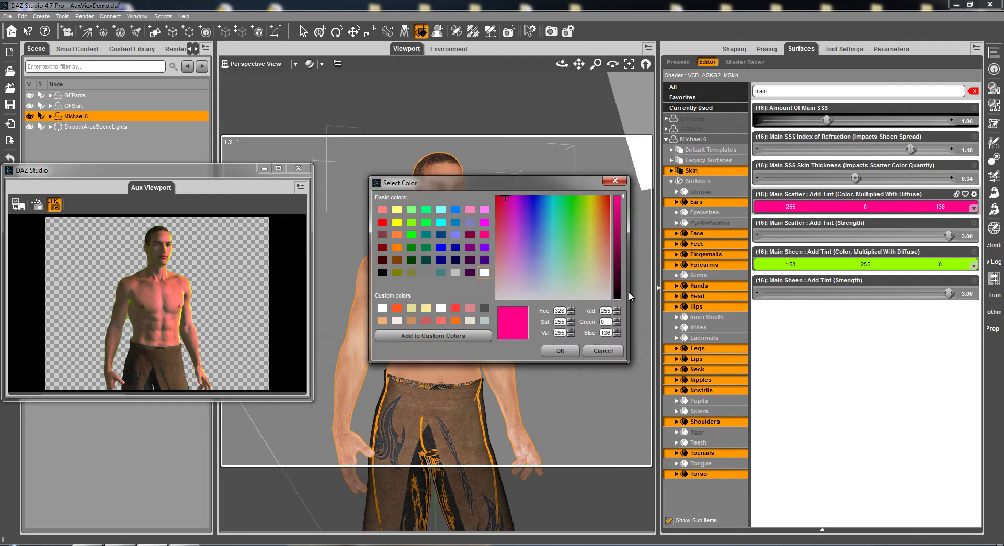
left_click(590, 292)
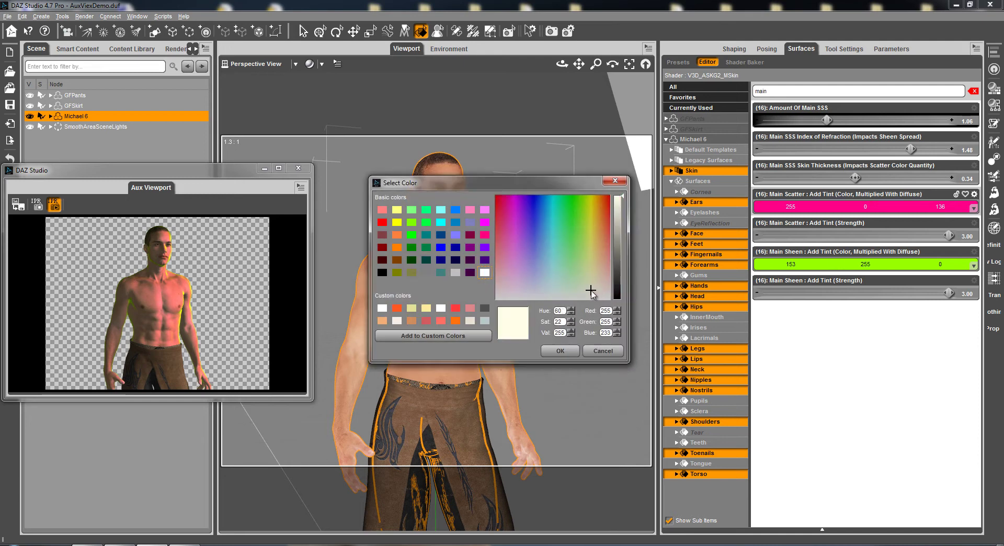
left_click(557, 351)
left_click(816, 264)
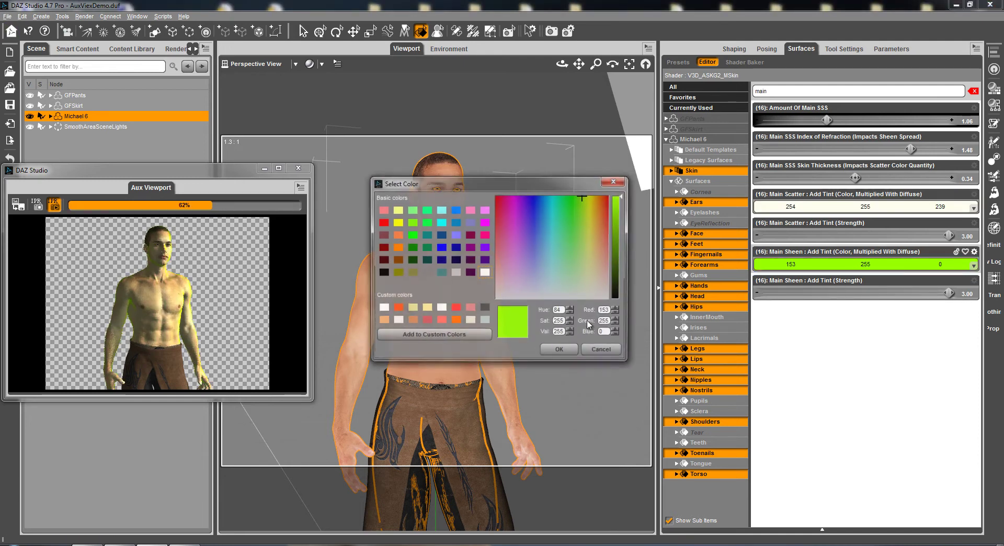
left_click(581, 295)
left_click(559, 350)
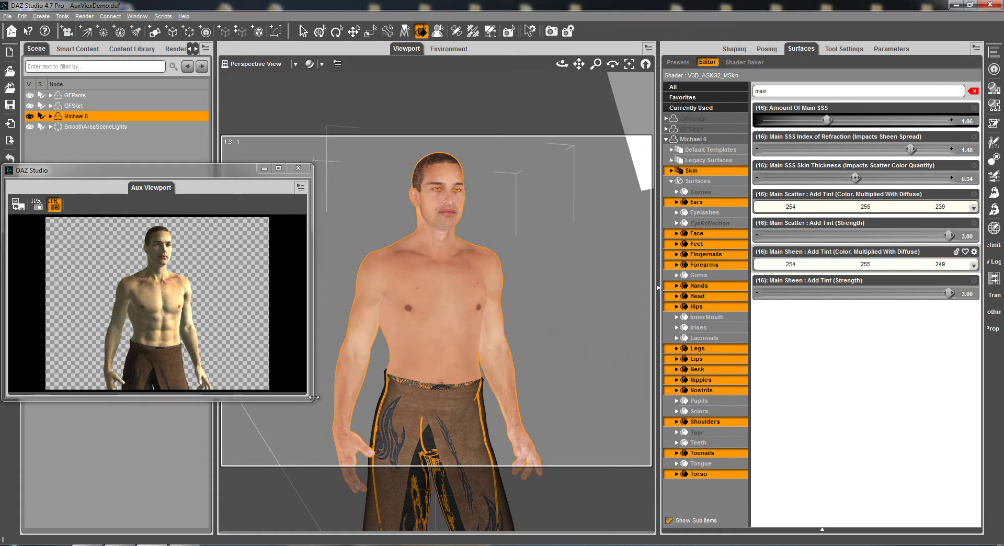
Enlarge the floating Aux Viewport window and select the Surfaces filter text for replacement
left_click_drag(312, 398, 578, 514)
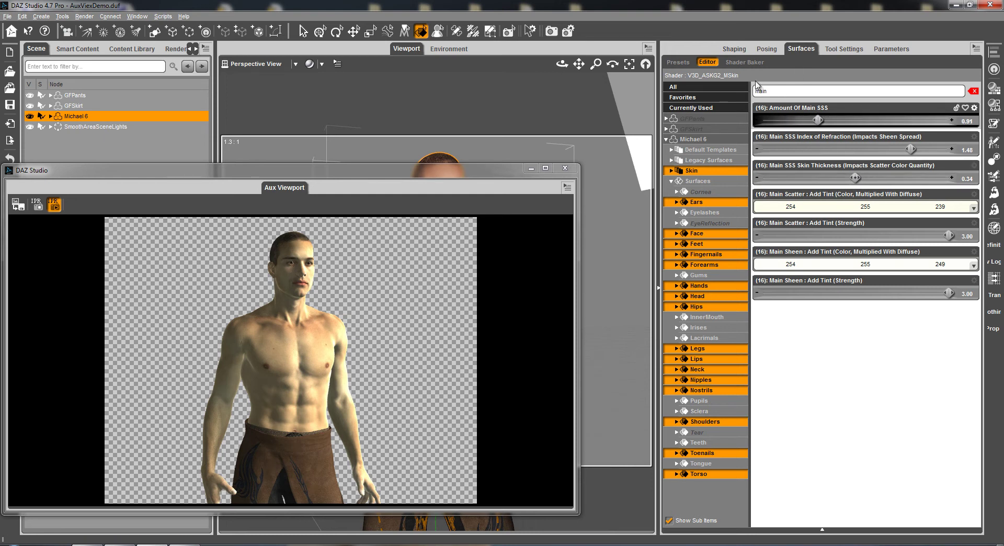
double_click(776, 92)
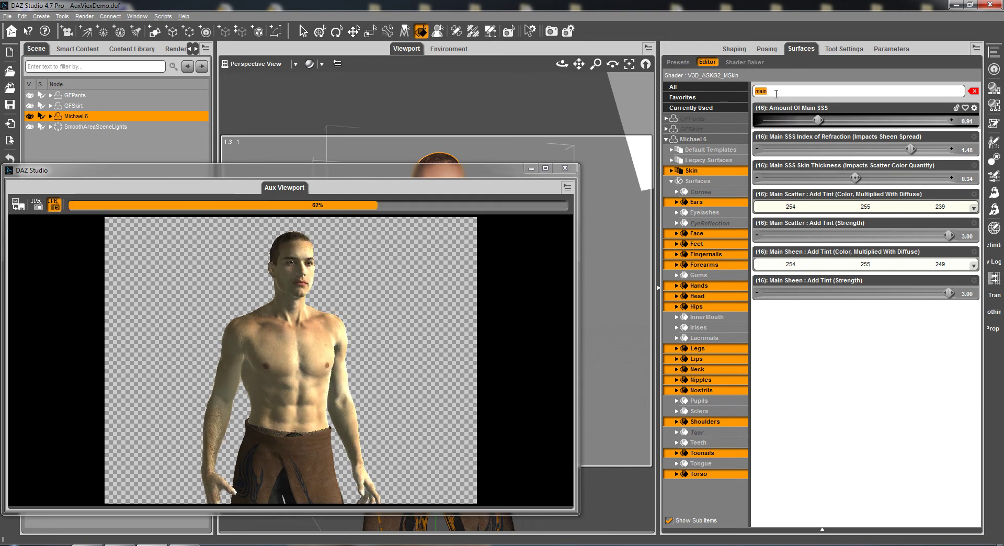
Filter for 'deep' and tint Deep Scatter a brown 193/160/123
type("deep")
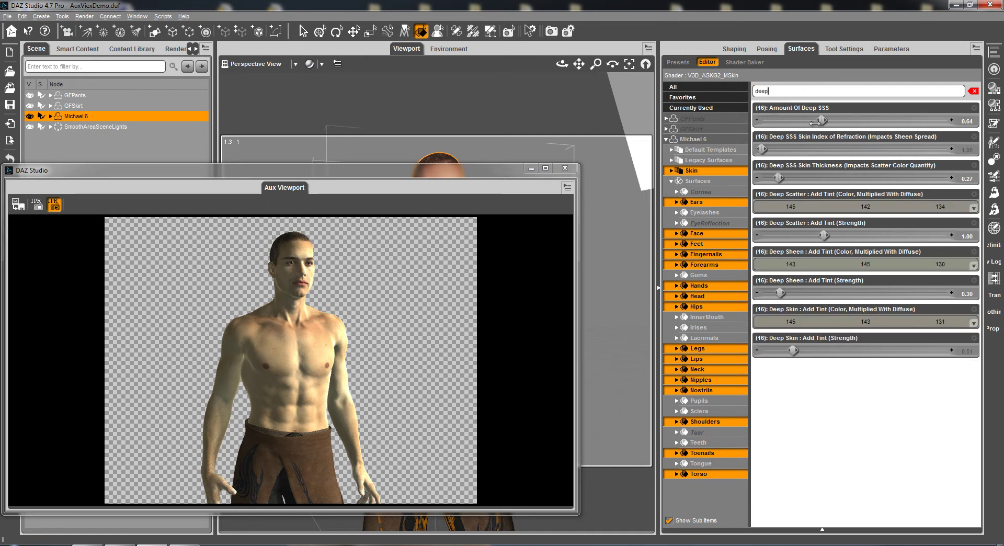
left_click(886, 208)
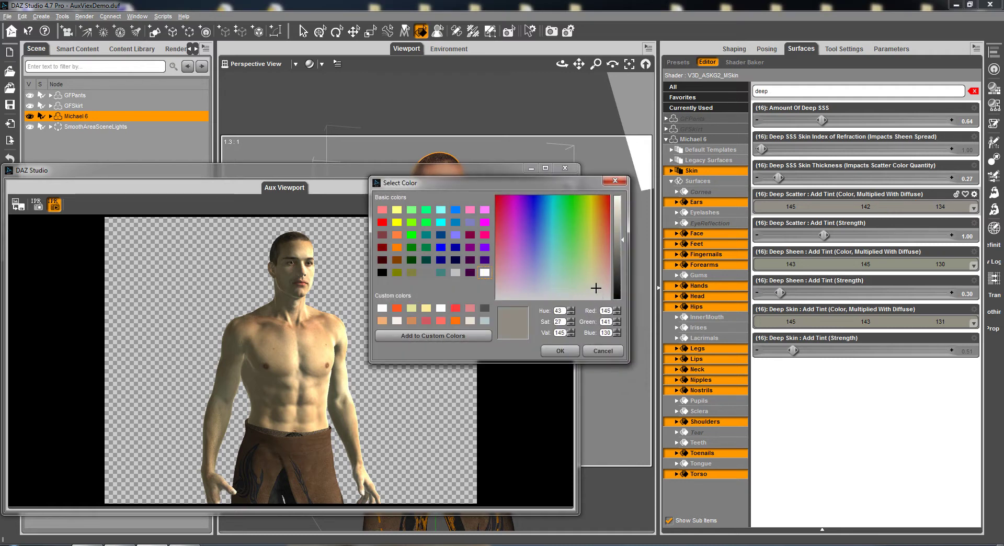
left_click(598, 266)
left_click_drag(616, 238, 617, 221)
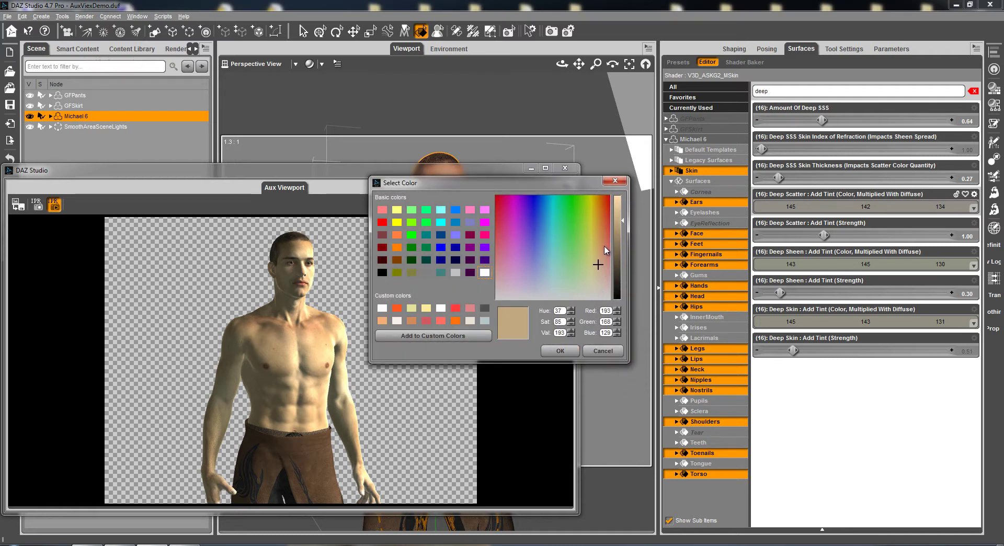
left_click(598, 285)
left_click(599, 262)
left_click(560, 350)
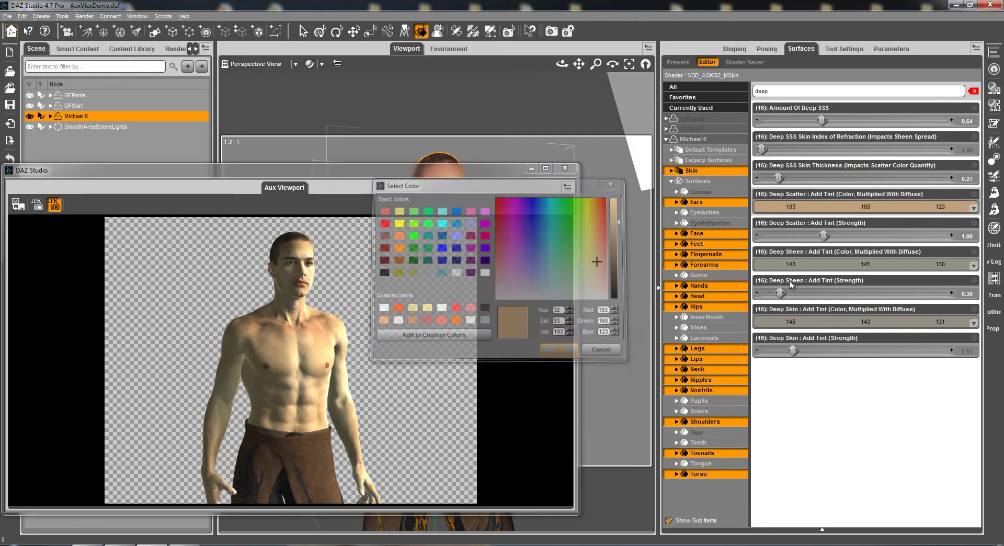
Tint Deep Sheen a darker brown and Deep Skin a brown
left_click(814, 270)
left_click(600, 257)
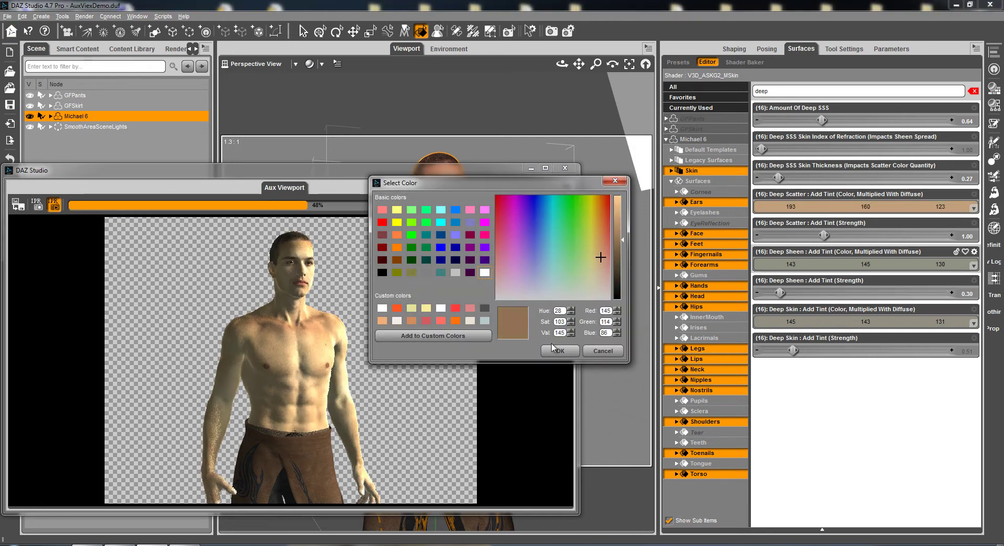
key("Return")
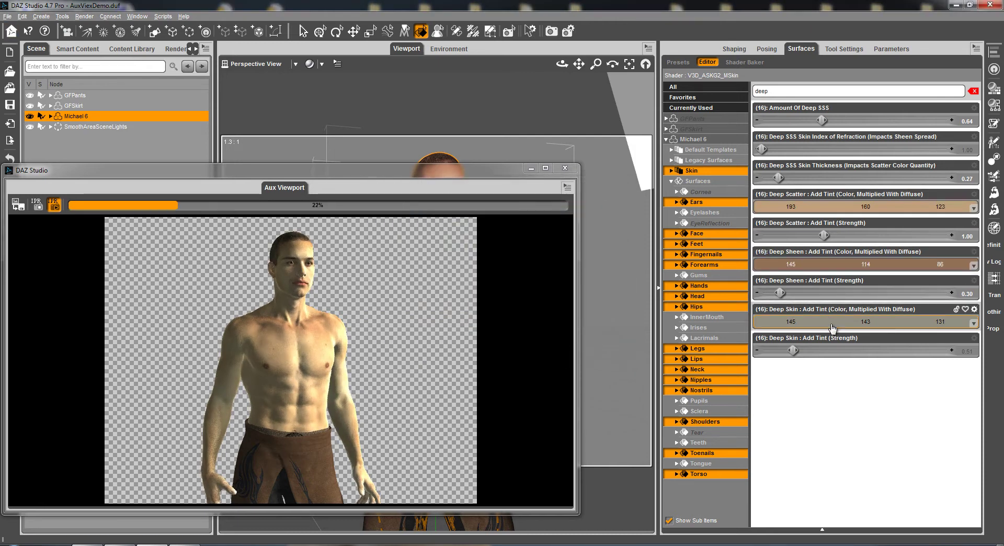
left_click(836, 322)
left_click(599, 268)
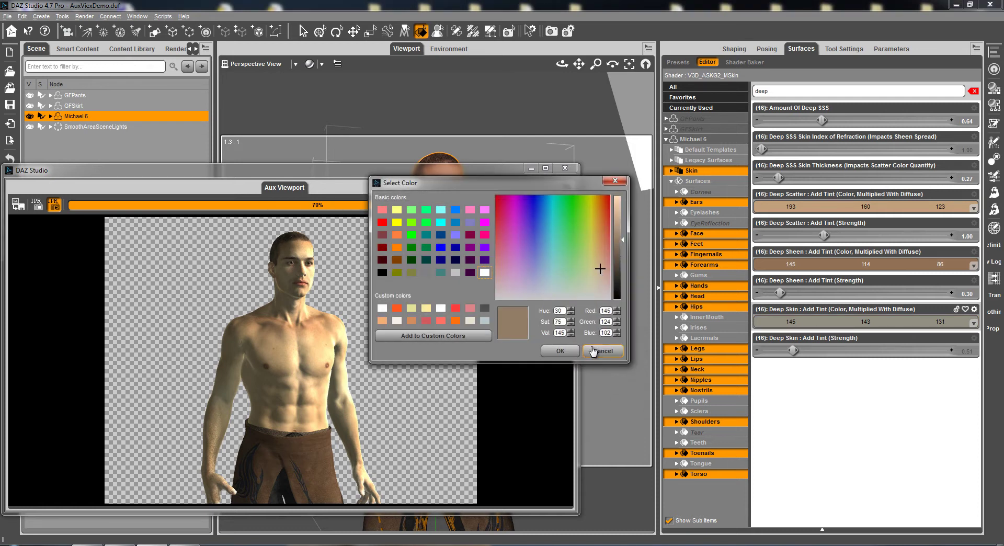
left_click(563, 354)
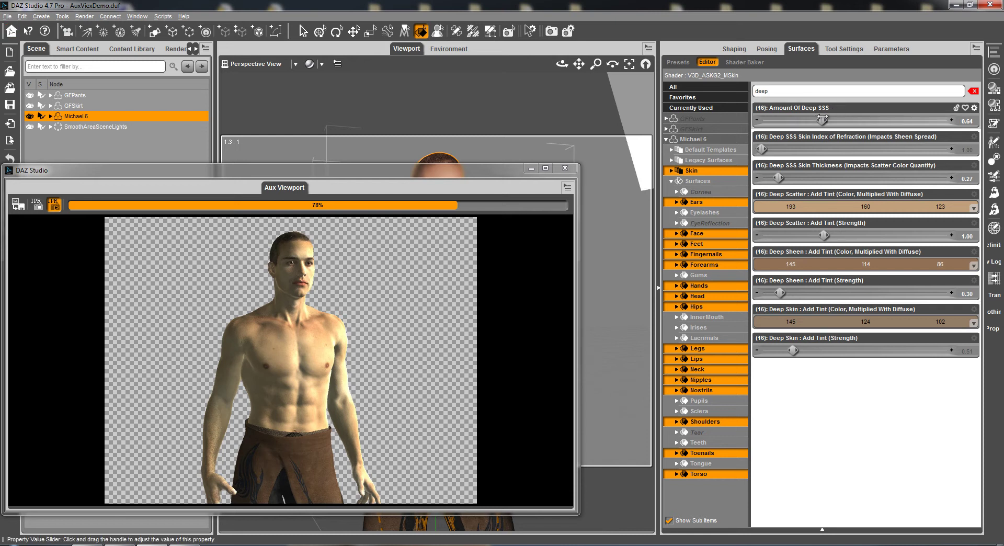
Adjust Amount Of Deep SSS, trying 2.00 before settling at 0.85
left_click_drag(822, 120, 953, 116)
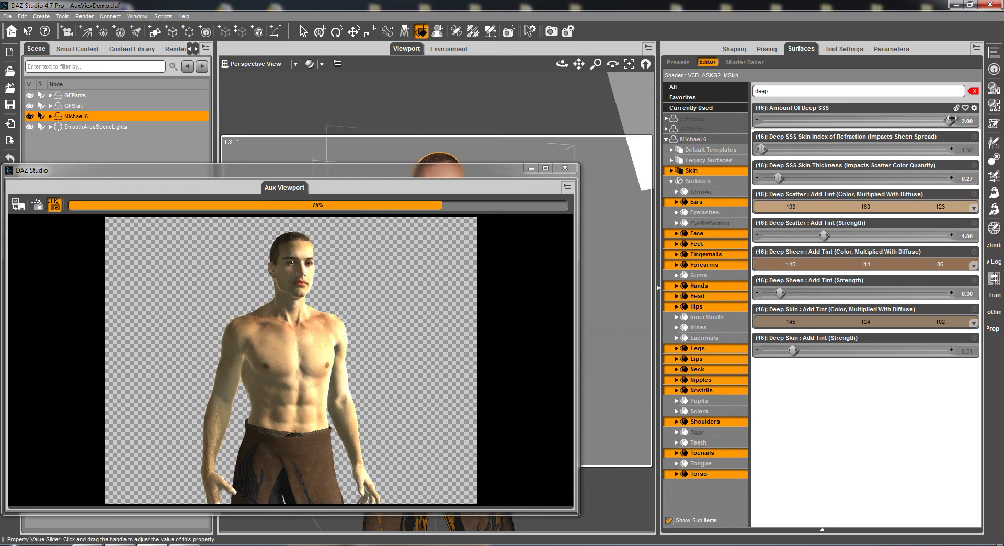
mouse_move(951, 120)
left_mouse_down()
mouse_move(784, 120)
mouse_move(949, 120)
left_mouse_up()
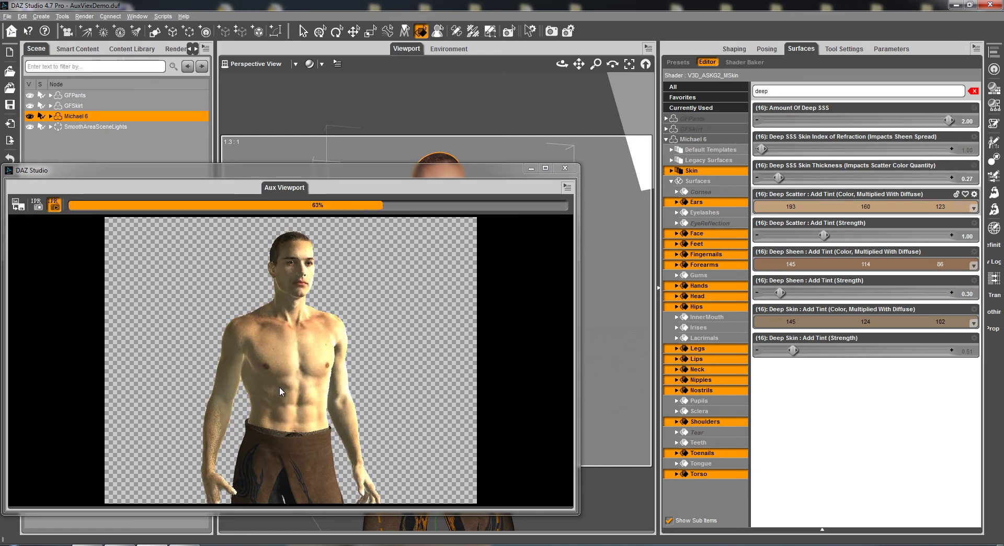
left_click_drag(948, 120, 841, 121)
Filter for 'spec', set both highlight sizes to 0.30, and raise Specular Strength to 97.9%
double_click(782, 92)
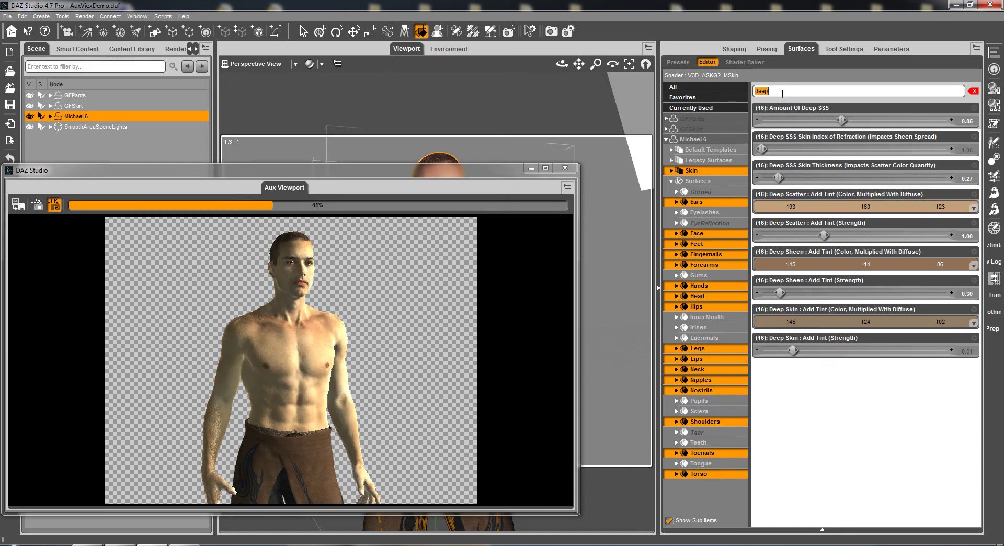
type("spec")
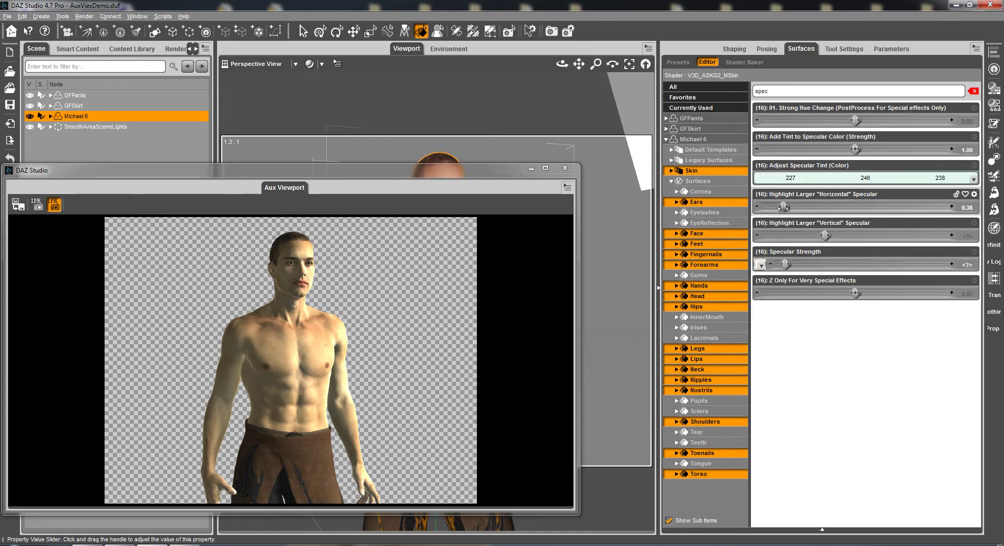
left_click_drag(783, 208, 794, 207)
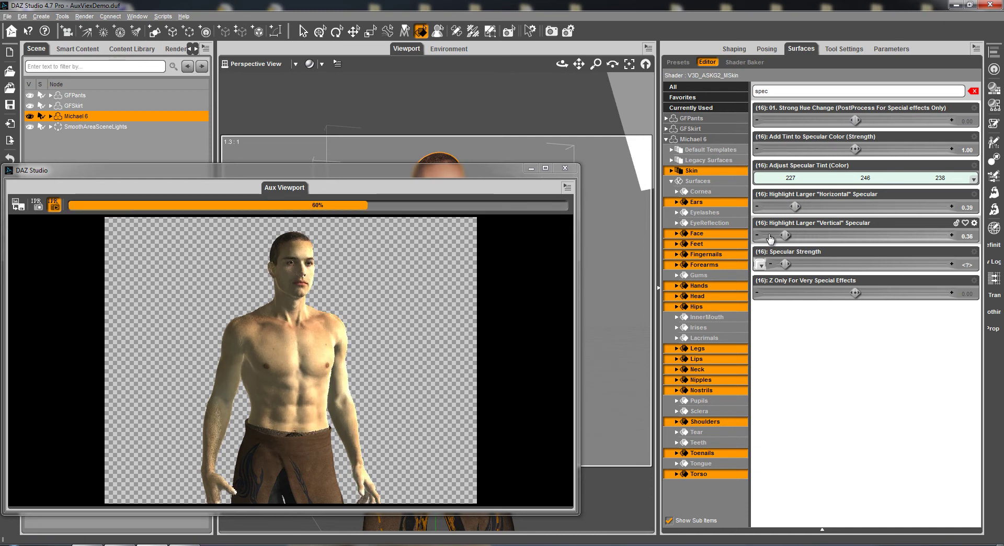
left_click(761, 237)
left_click(761, 207)
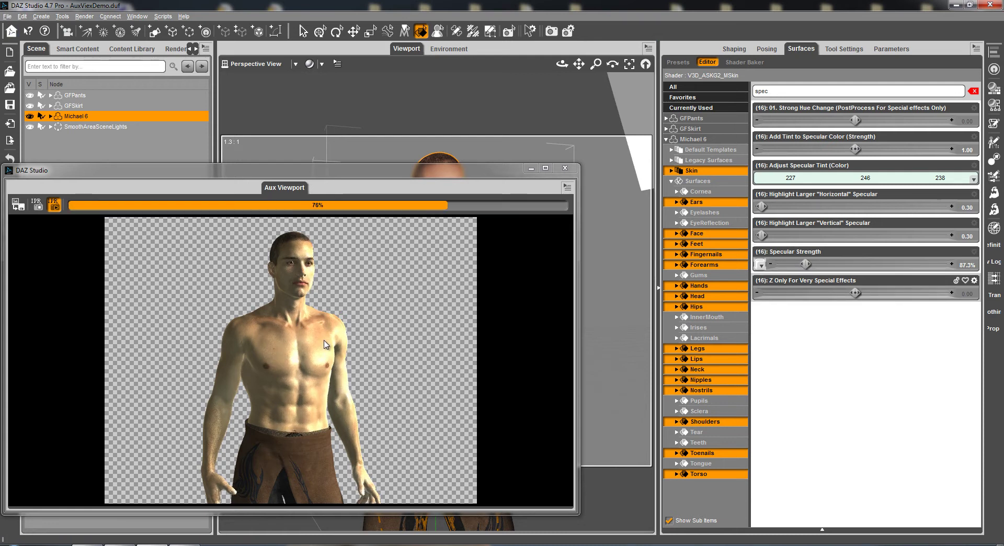
left_click_drag(805, 264, 809, 264)
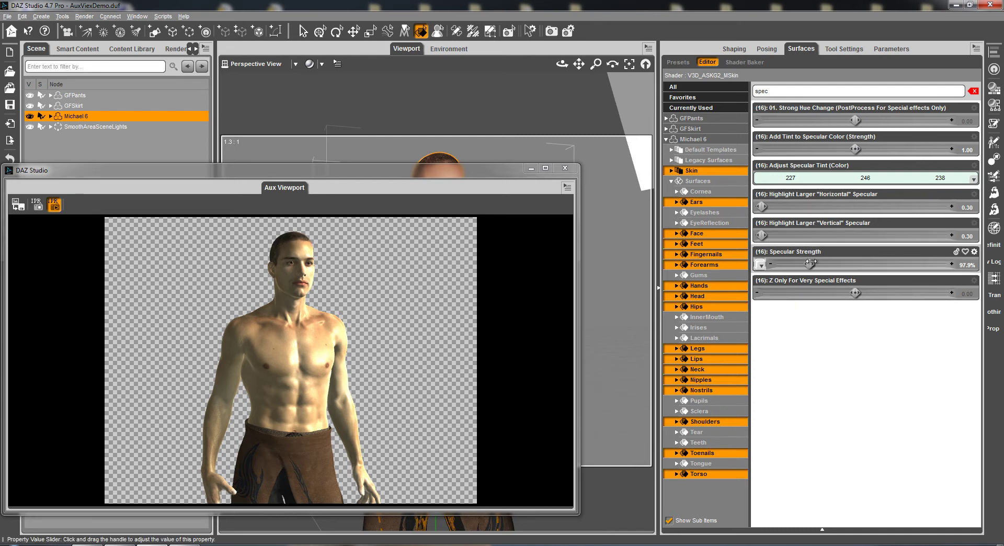
Set the Adjust Specular Tint to pale 239/246/245 after trying a magenta
left_click(862, 178)
left_click(511, 191)
left_click(550, 350)
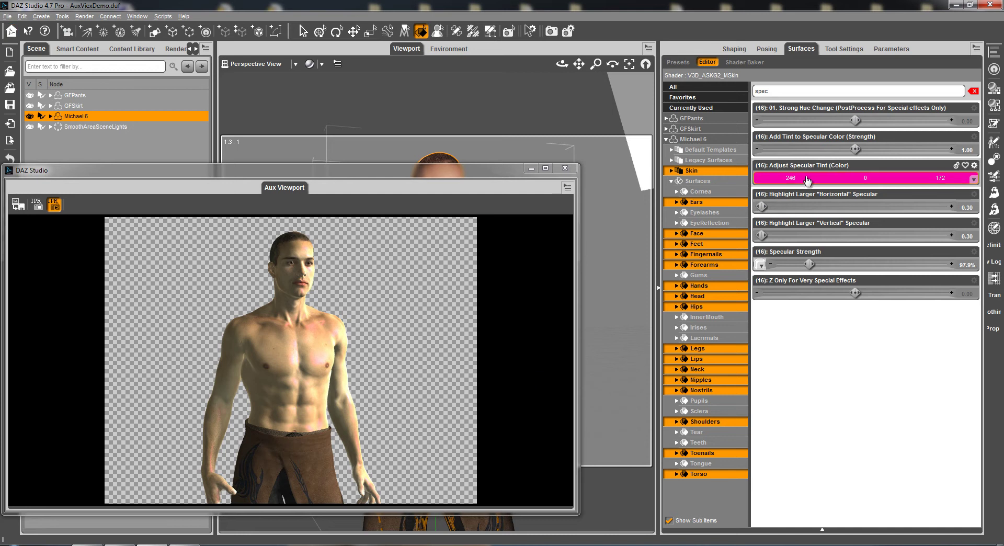
left_click(862, 177)
left_click(559, 291)
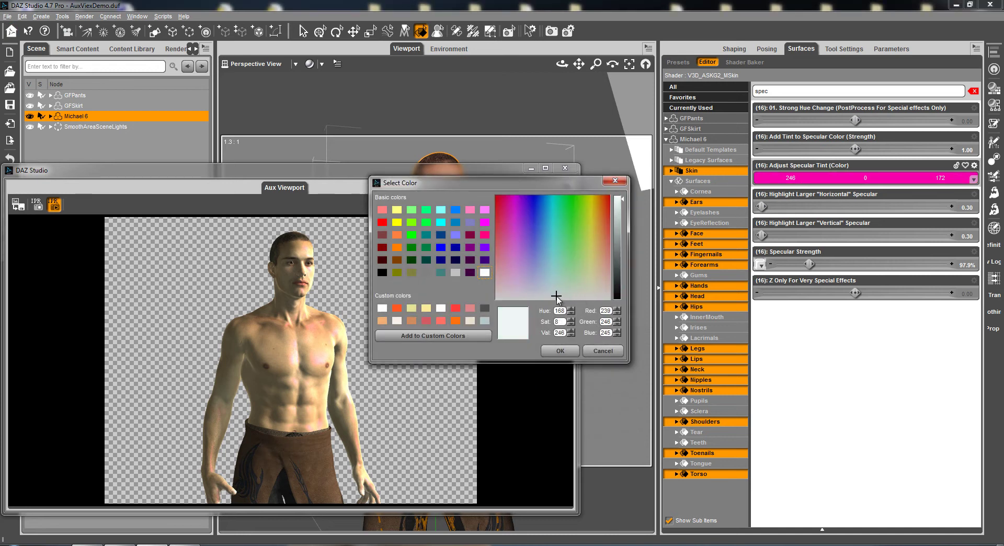
left_click(564, 354)
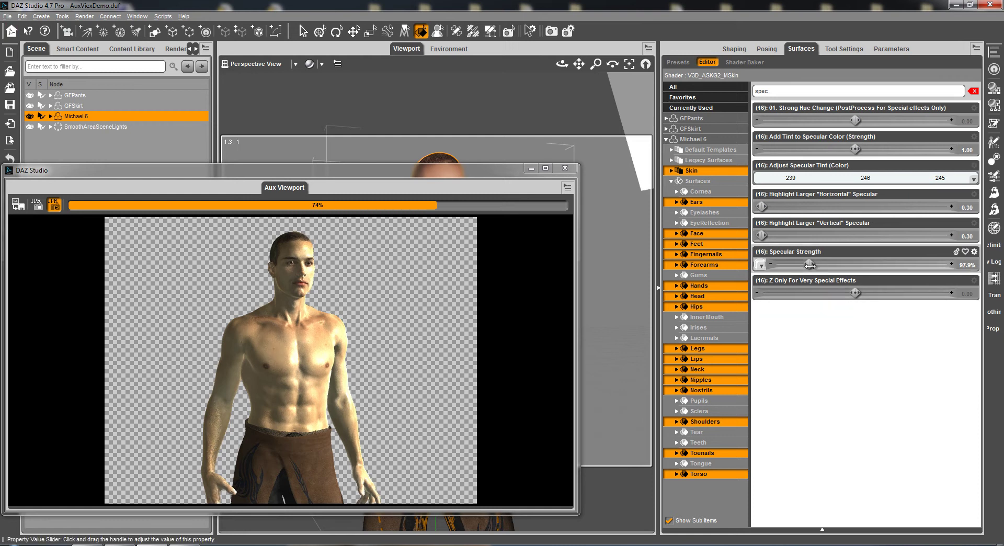
Set Specular Strength to 200.3% and horizontal/vertical highlight sizes to about 0.50
left_click_drag(809, 265, 853, 264)
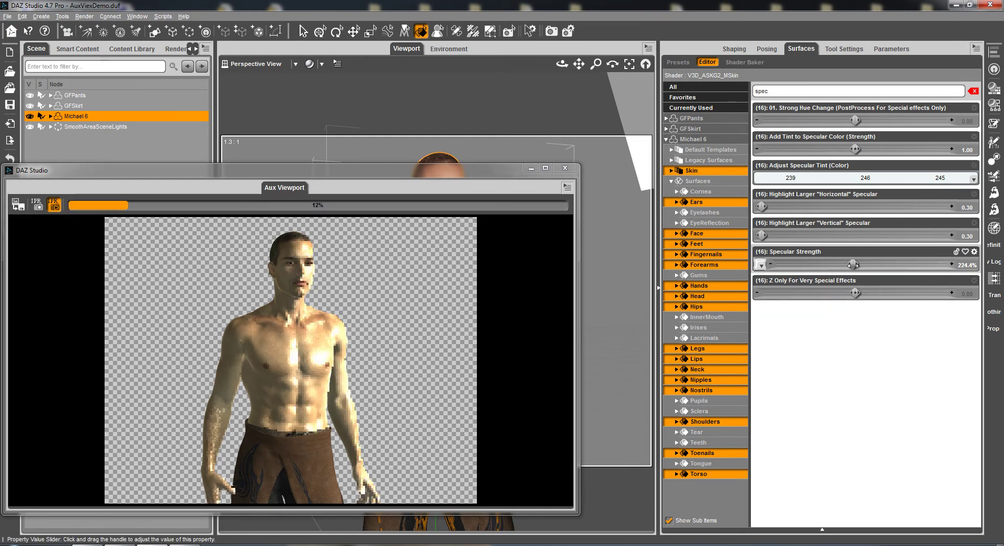
left_click_drag(853, 264, 845, 265)
left_click_drag(764, 235, 811, 236)
left_click_drag(762, 206, 810, 207)
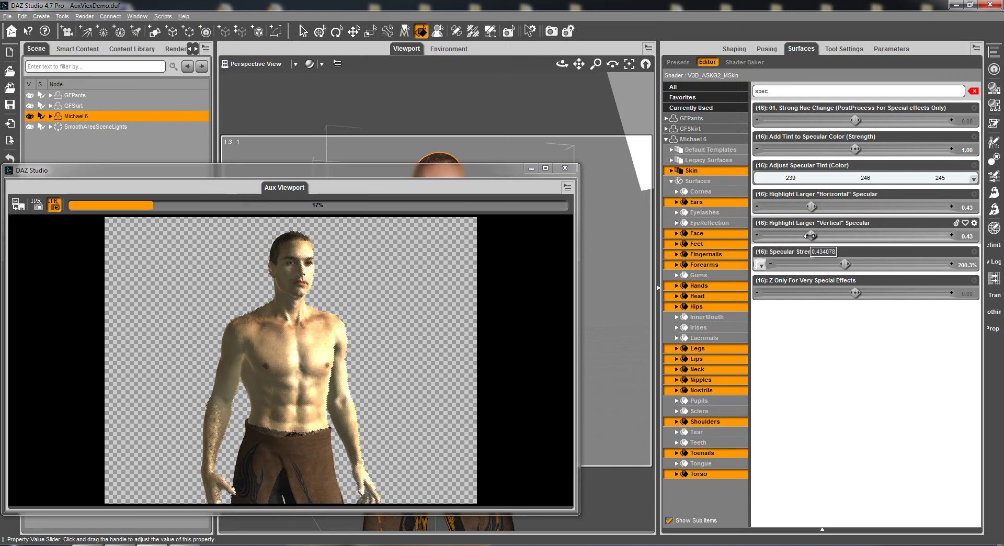
mouse_move(810, 235)
left_click_drag(810, 235, 839, 207)
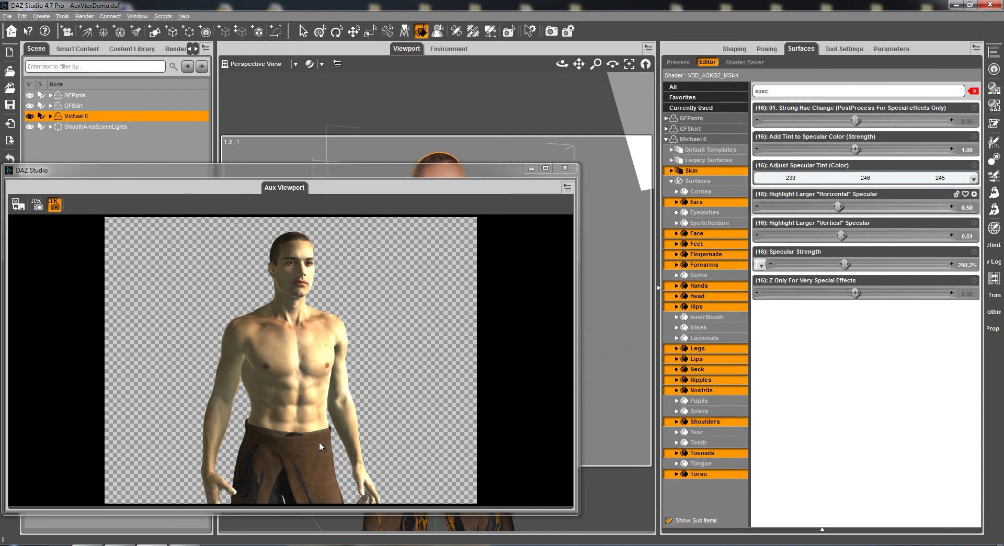
Minimize the Aux Viewport and select all GFPants and GFSkirt surfaces on the lower body
left_click(531, 168)
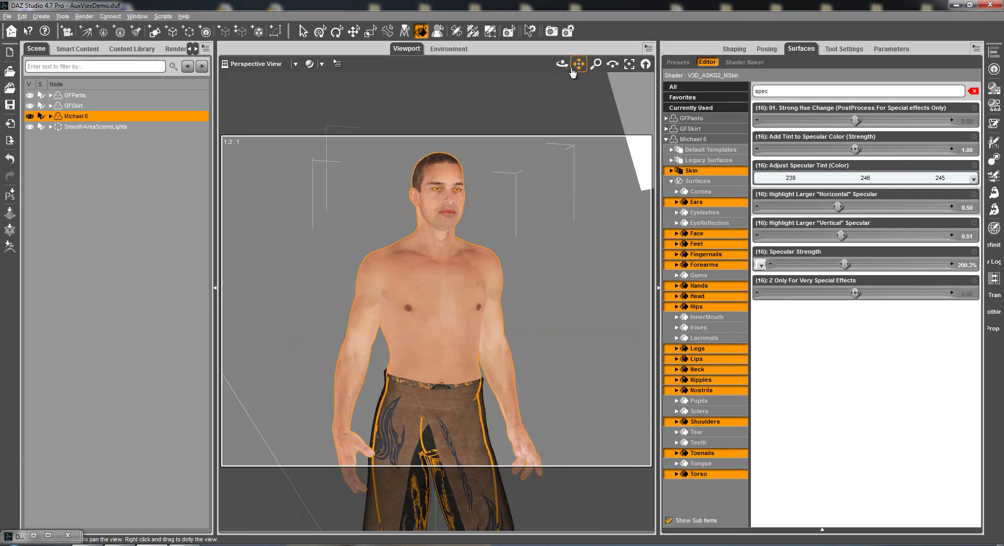
left_click_drag(579, 63, 447, 389)
left_click(470, 351)
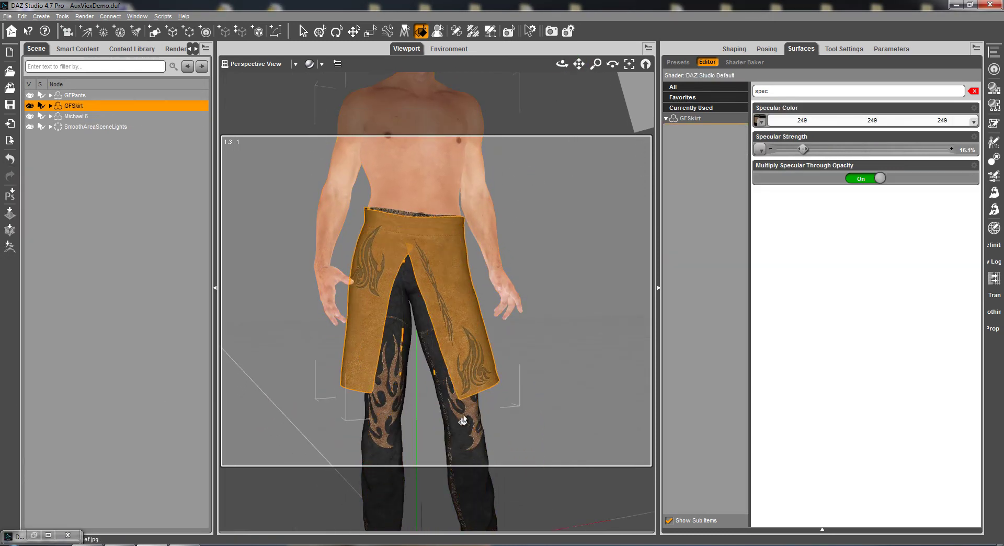
left_click(459, 417, "ctrl")
left_click(690, 129, "ctrl")
left_click(700, 170, "shift")
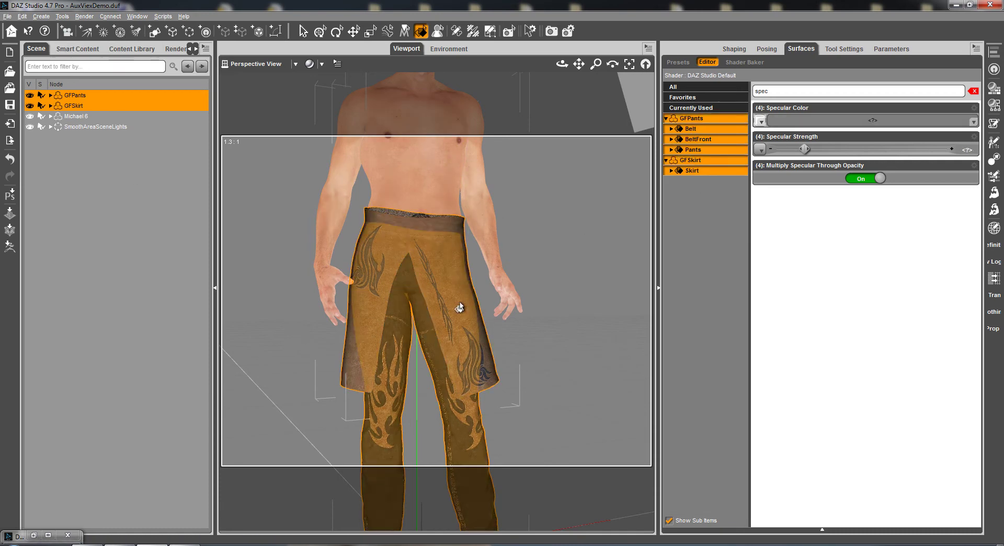
Apply the V3D_ASK02_FSkin shader via the ShaderForSkinParts script, then restore the Aux Viewport
left_click(164, 16)
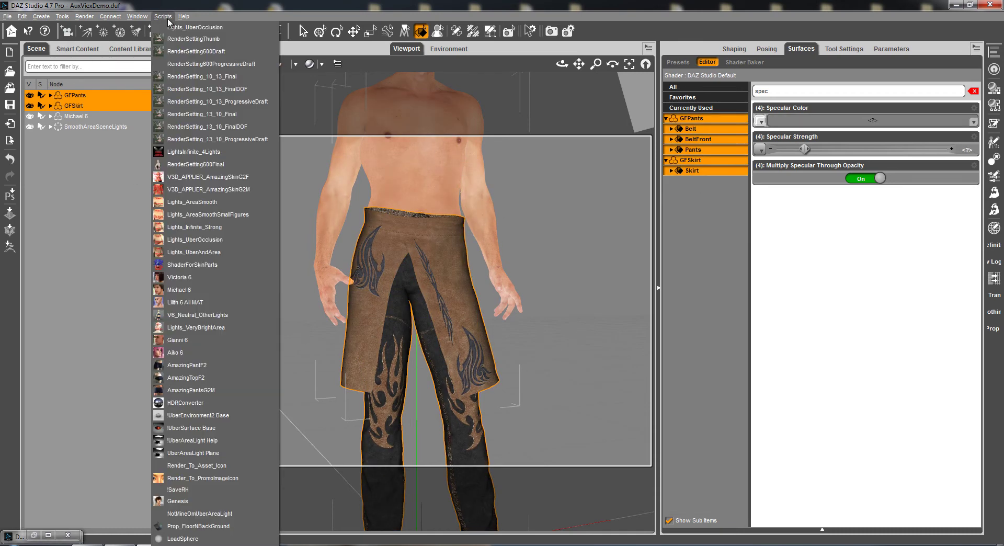
left_click(201, 265)
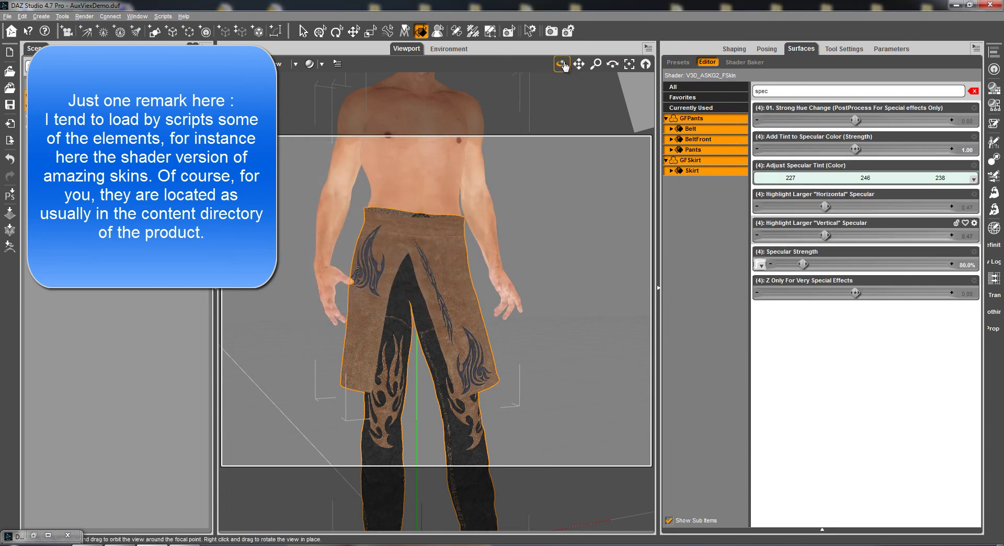
left_click_drag(562, 63, 570, 63)
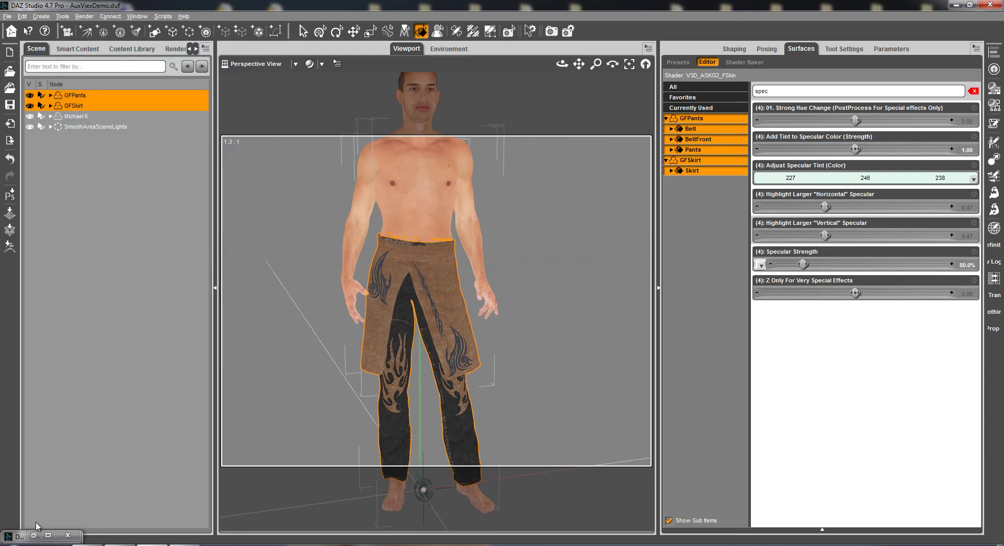
left_click(49, 535)
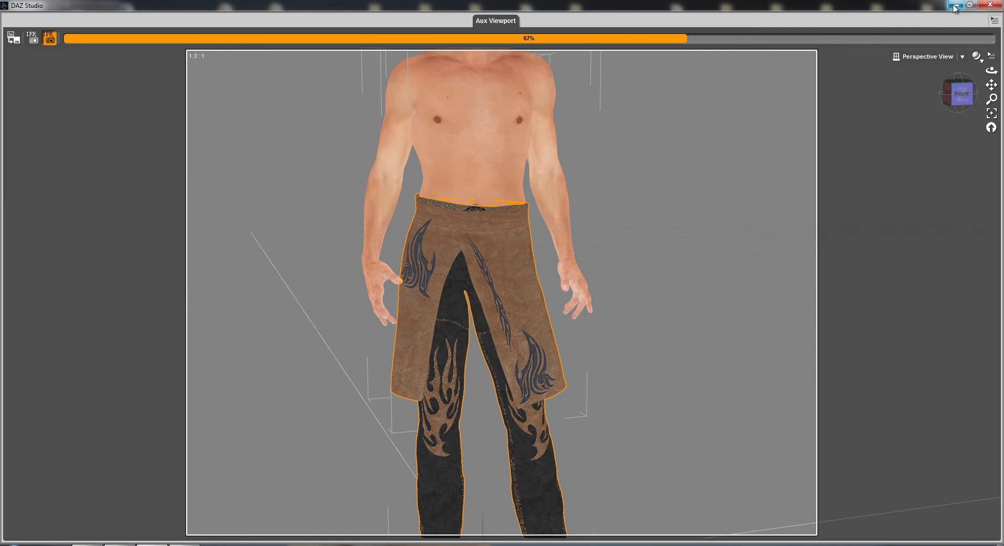
left_click(970, 5)
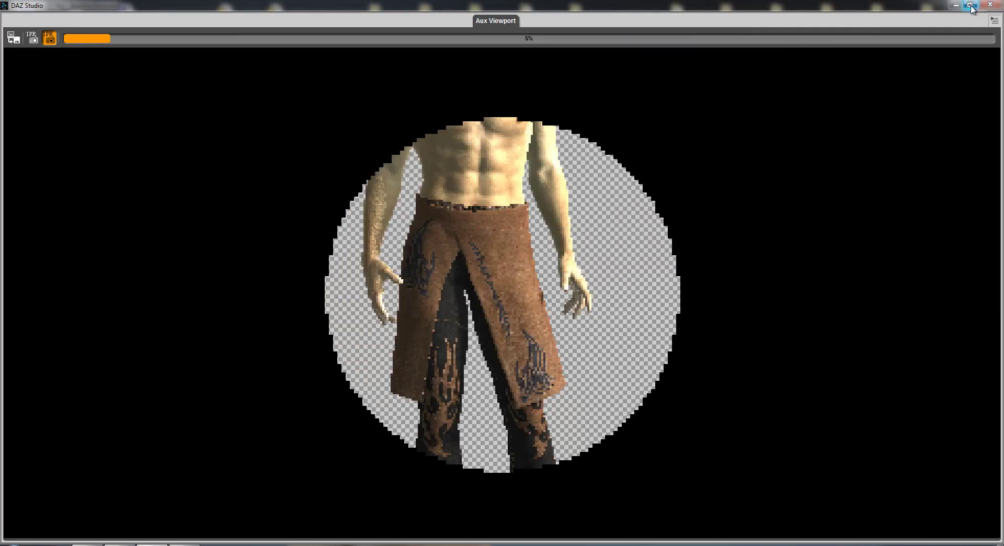
left_click(971, 5)
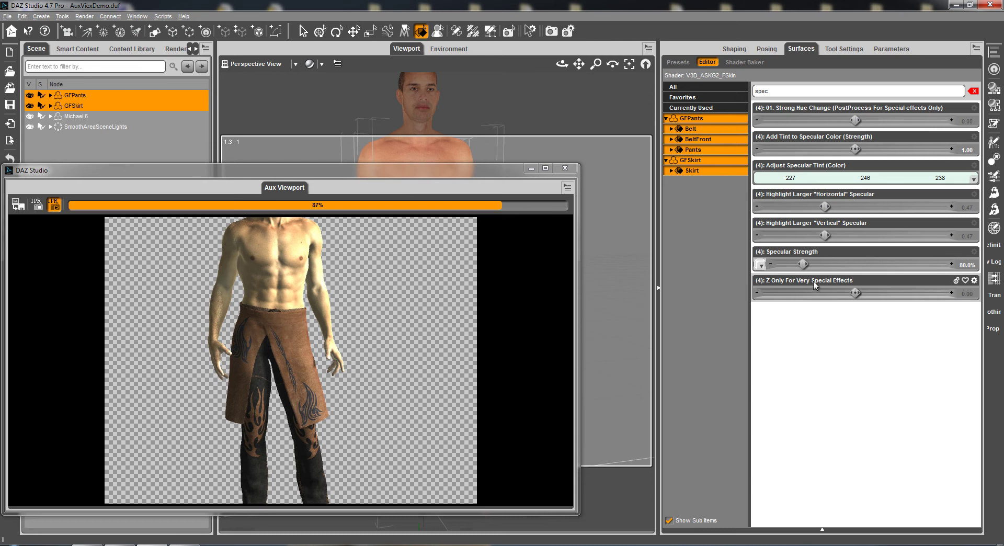
Shift the clothing's Strong Hue Change and raise PostProcess Saturation Of The Final Color to 1.49
double_click(784, 92)
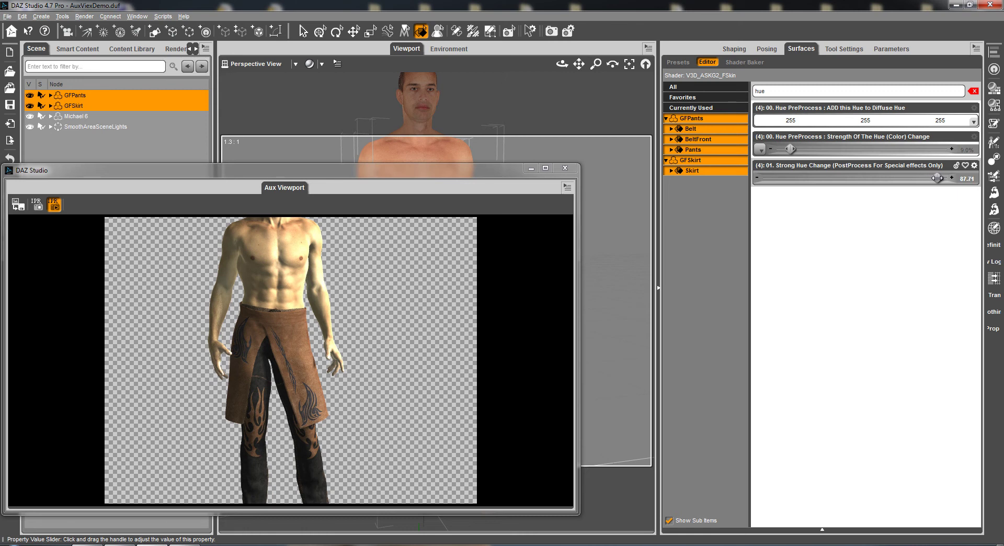
left_click_drag(942, 178, 949, 178)
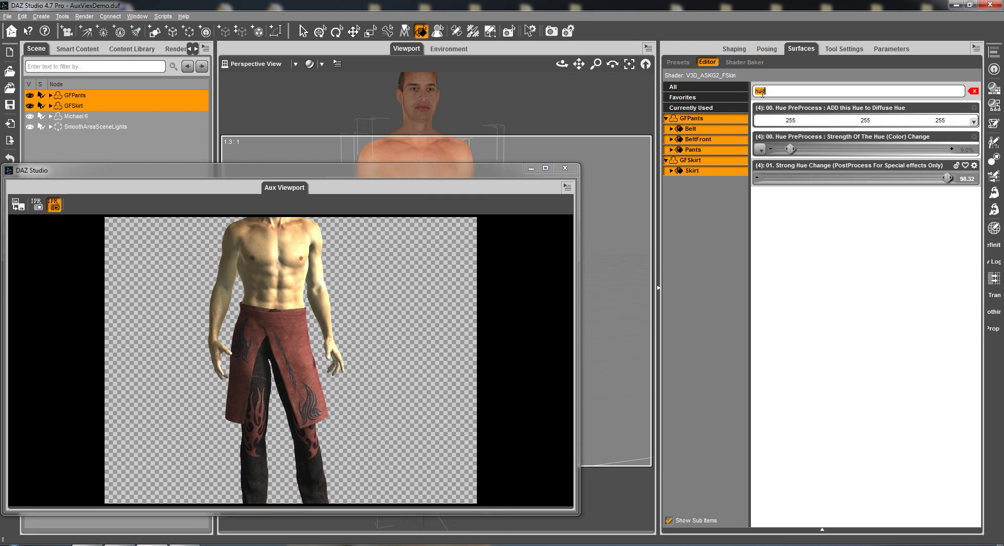
type("t")
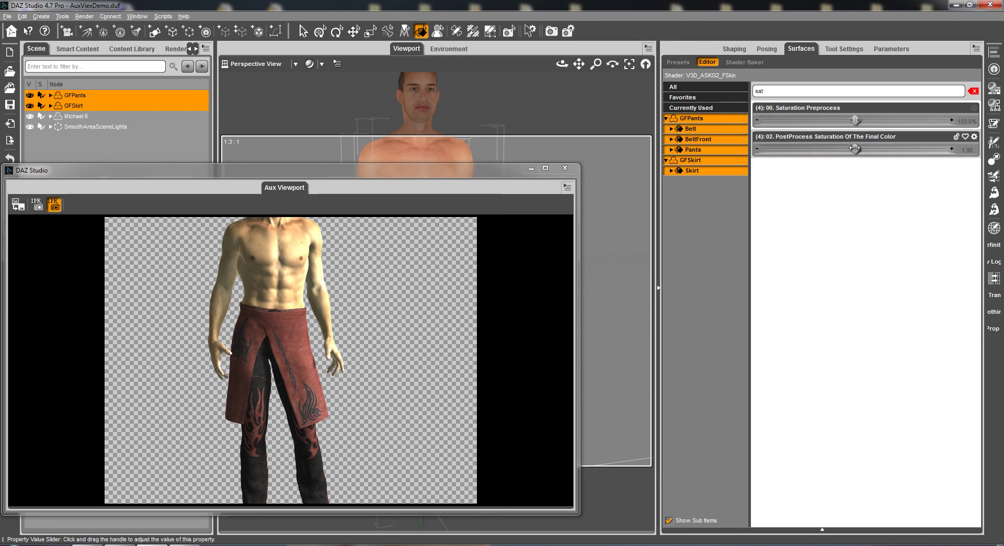
left_click_drag(857, 149, 901, 150)
Filter Surfaces by 'hue' and fine-tune Strong Hue Change to 97.77 for deep red clothing
double_click(784, 91)
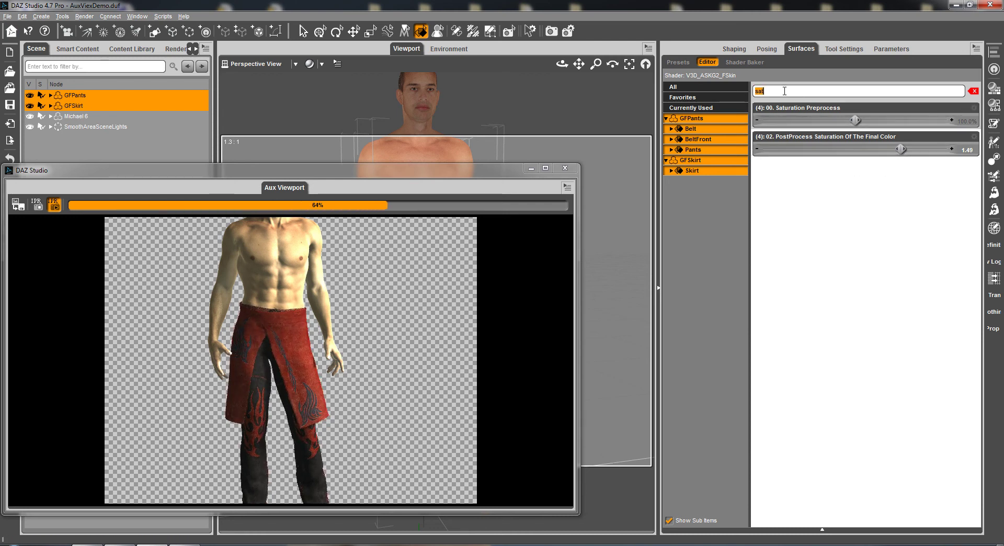
type("hue")
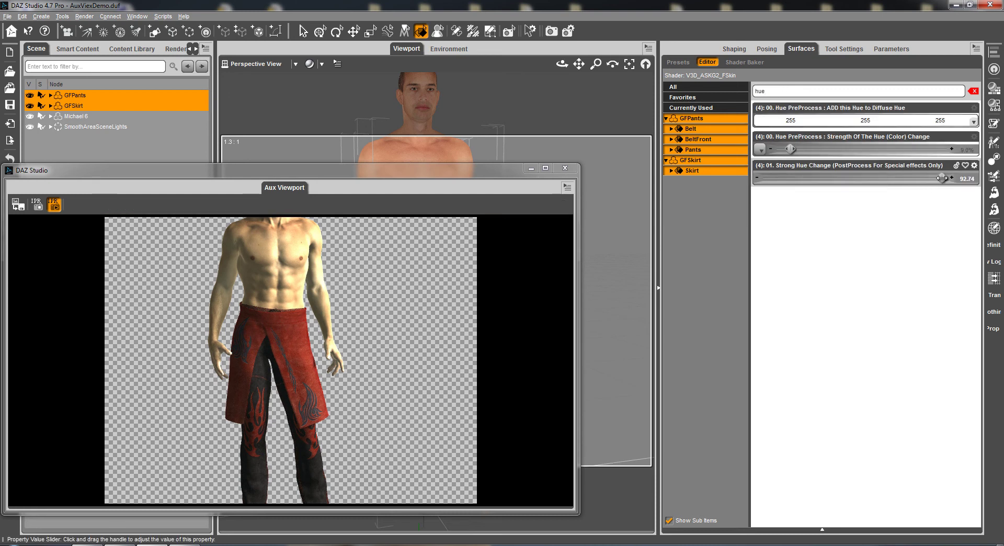
left_click_drag(941, 178, 946, 178)
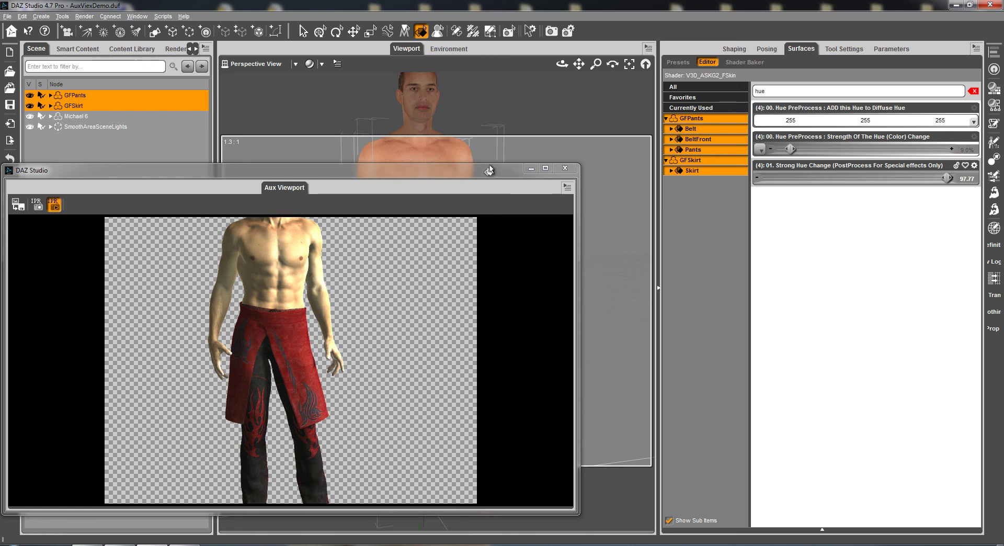
Reframe the Perspective View on Michael 6 from head to feet and reopen the Aux Viewport render
left_click(531, 168)
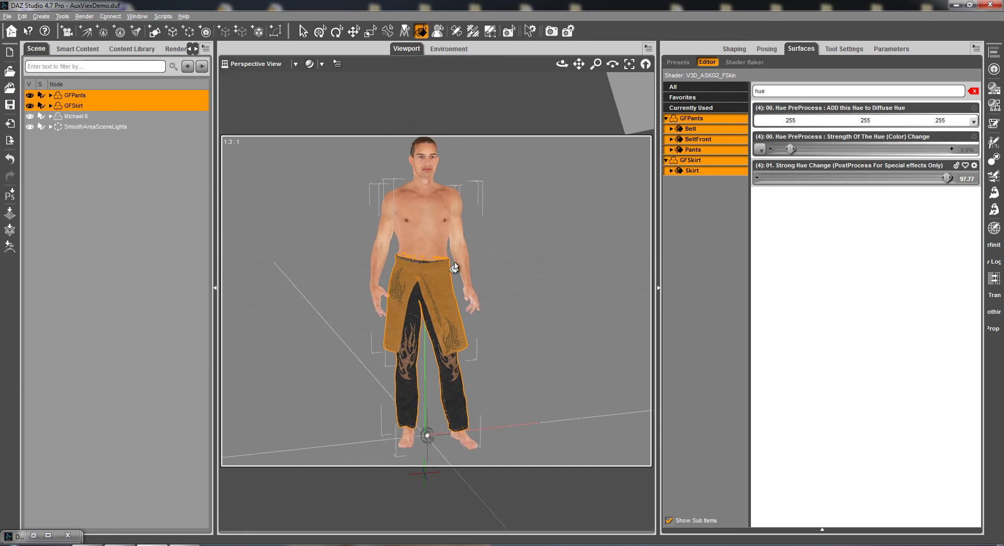
left_click_drag(562, 64, 454, 181)
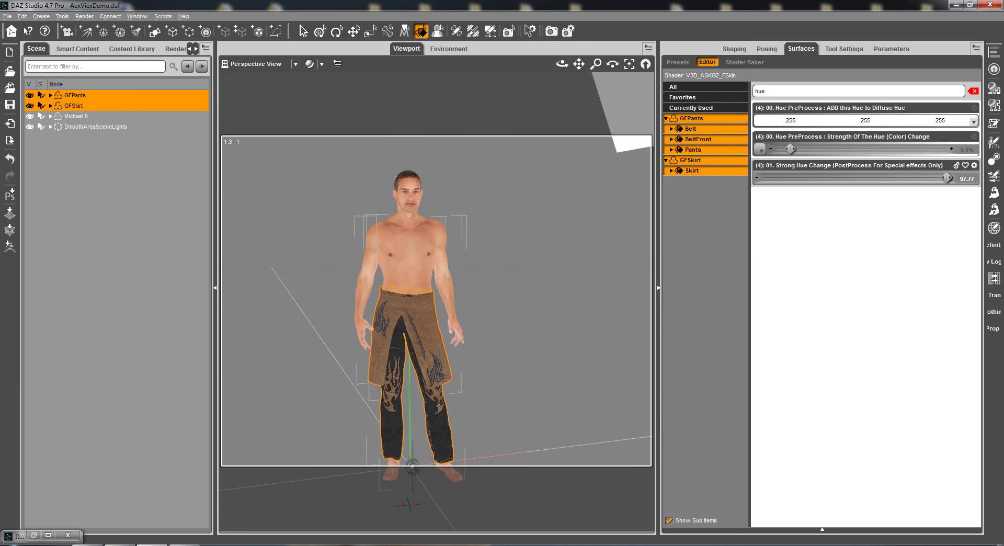
left_click(48, 534)
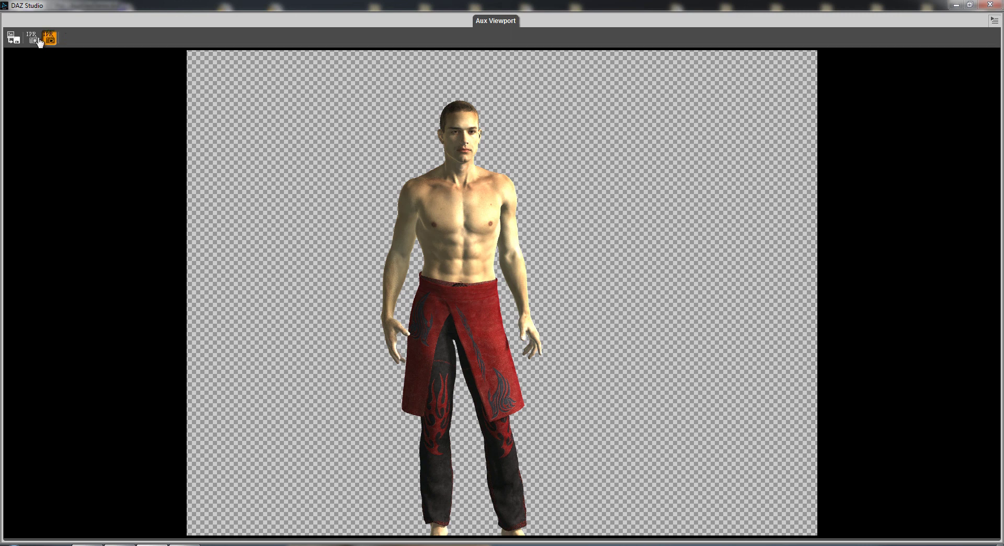
left_click(14, 38)
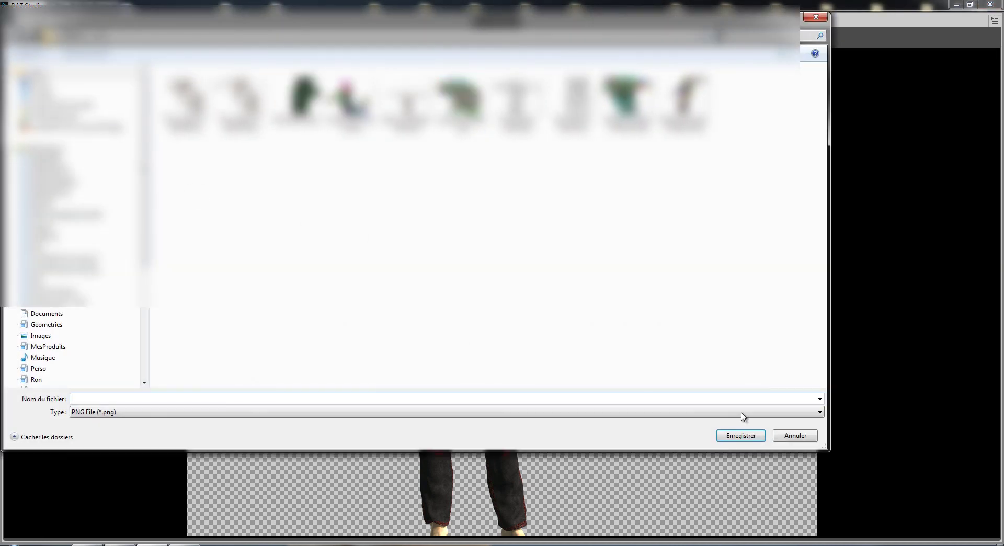
left_click(794, 439)
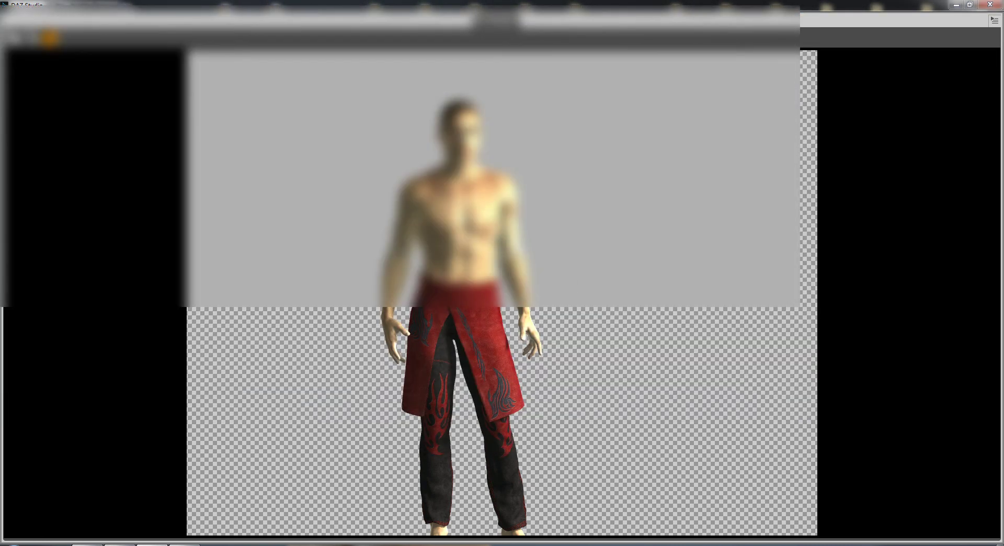